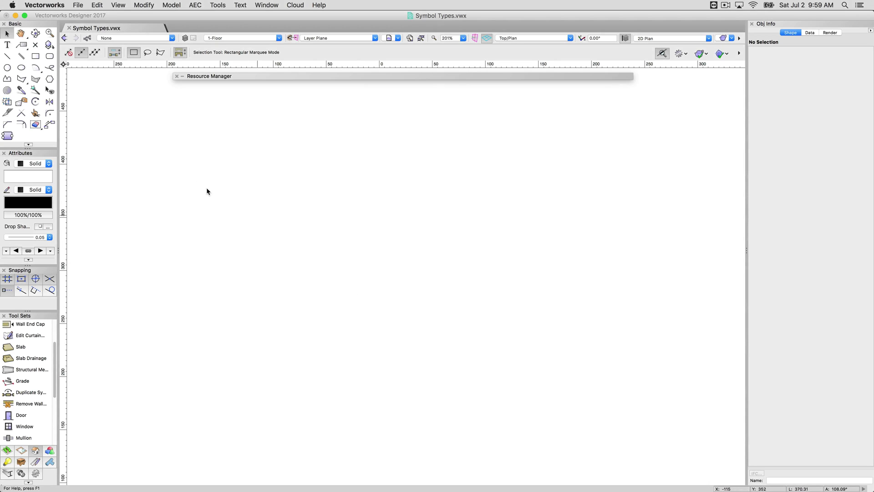
Step: Draw a rounded rectangle with an oval centred inside it
{"action": "left_click", "coordinate": [49, 56]}
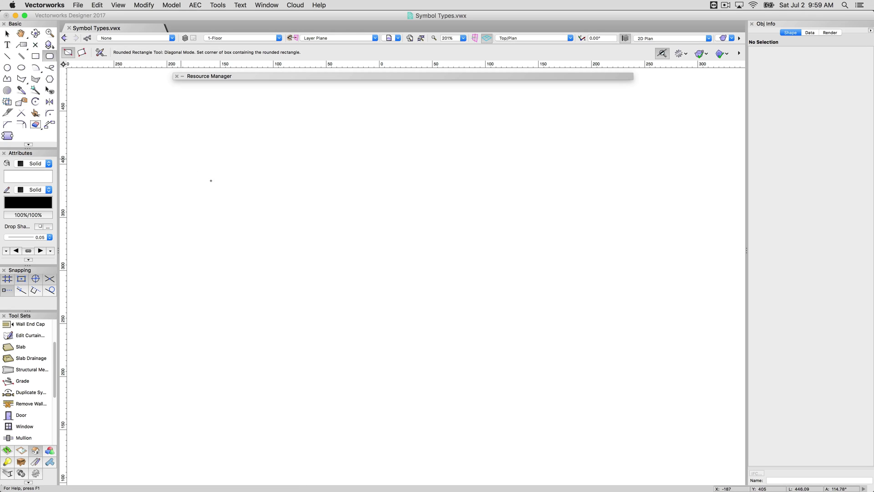
{"action": "left_click", "coordinate": [252, 208]}
{"action": "left_click", "coordinate": [536, 327]}
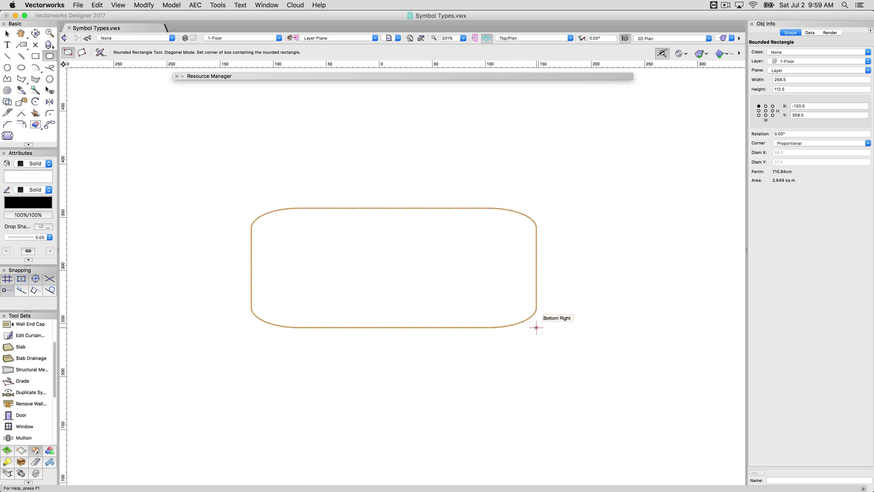
{"action": "left_click", "coordinate": [20, 69]}
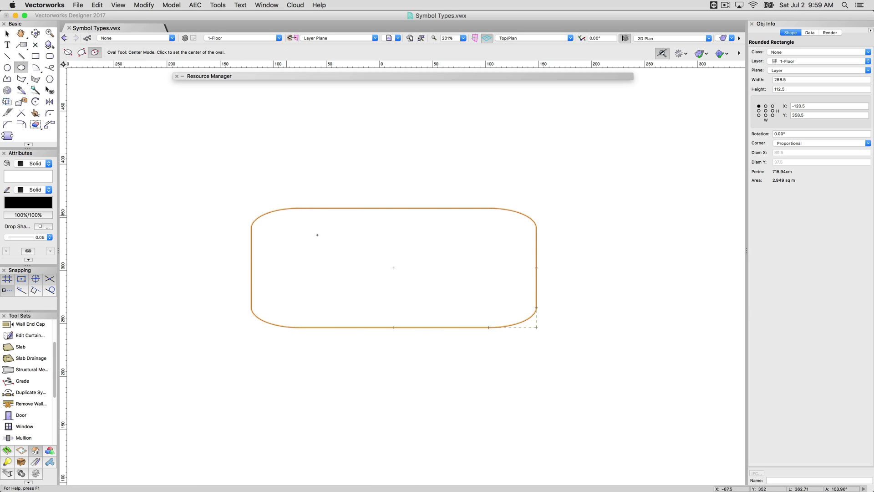
{"action": "left_click", "coordinate": [394, 268]}
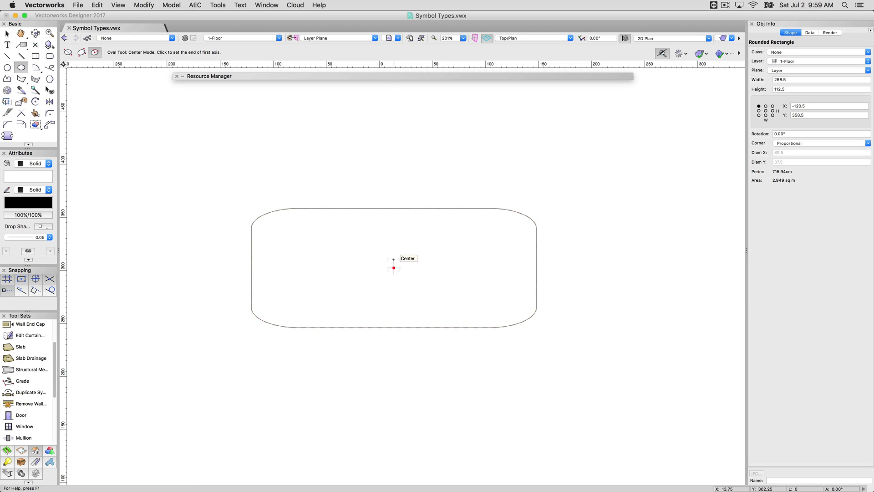
{"action": "left_click", "coordinate": [394, 214]}
{"action": "left_click", "coordinate": [521, 268]}
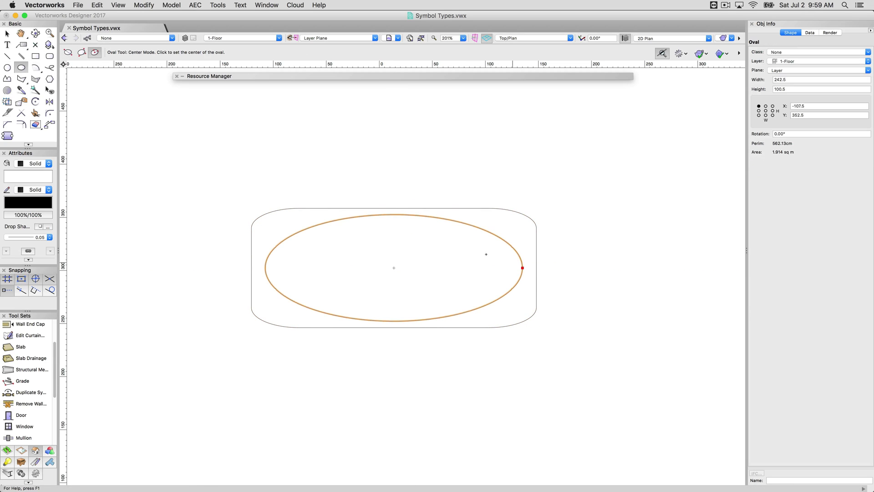
Step: Add a radius-9 circle near the oval's right end
{"action": "left_click", "coordinate": [7, 68]}
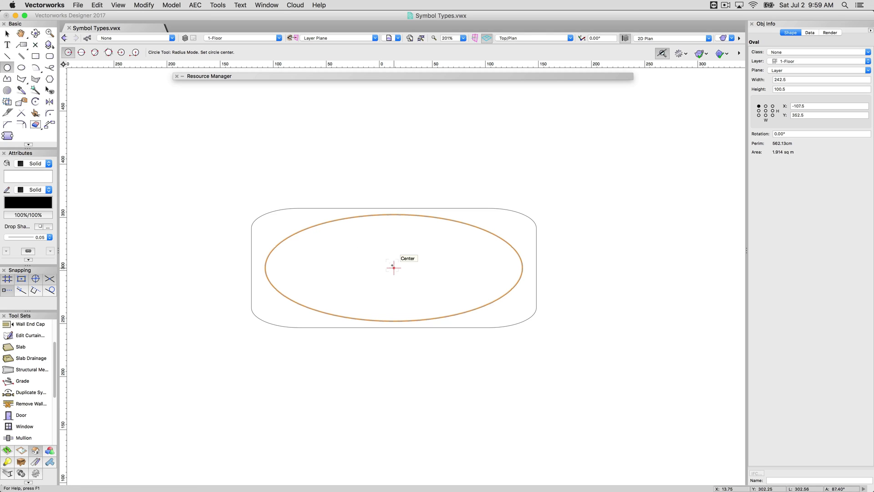
{"action": "left_click", "coordinate": [393, 268]}
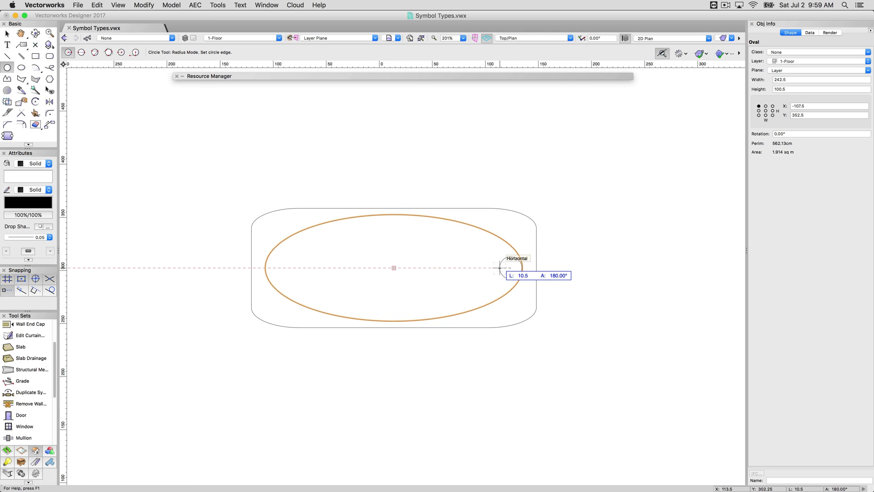
{"action": "left_click", "coordinate": [514, 267]}
Step: With the Selection tool, select the rounded rectangle, the oval and the small circle
{"action": "left_click", "coordinate": [8, 37]}
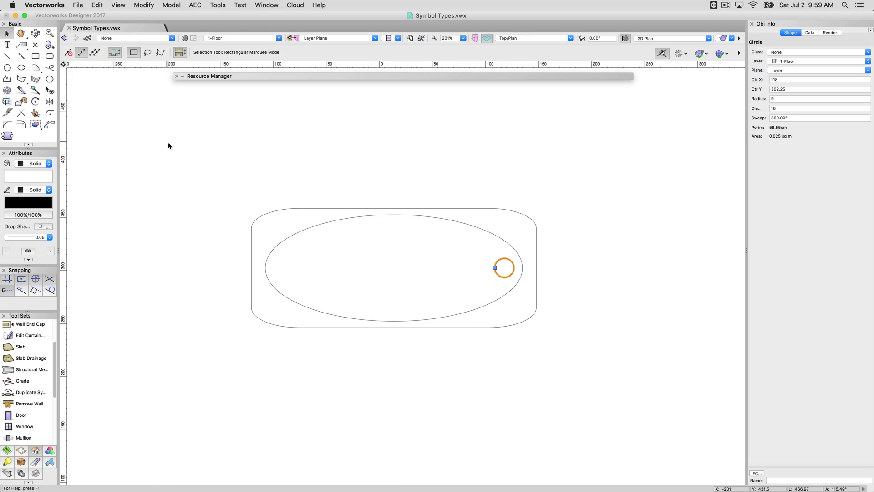
{"action": "left_click", "coordinate": [169, 144]}
{"action": "left_click", "coordinate": [297, 218]}
{"action": "left_click", "coordinate": [301, 231]}
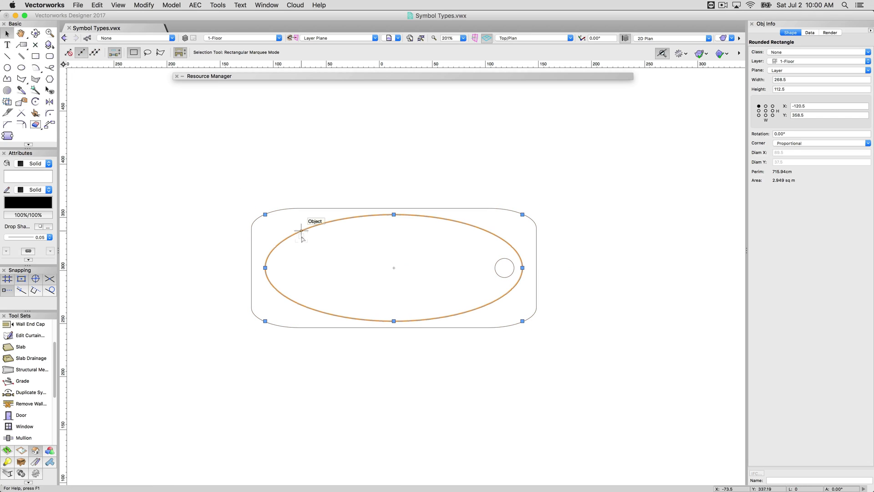
{"action": "left_click", "coordinate": [508, 264]}
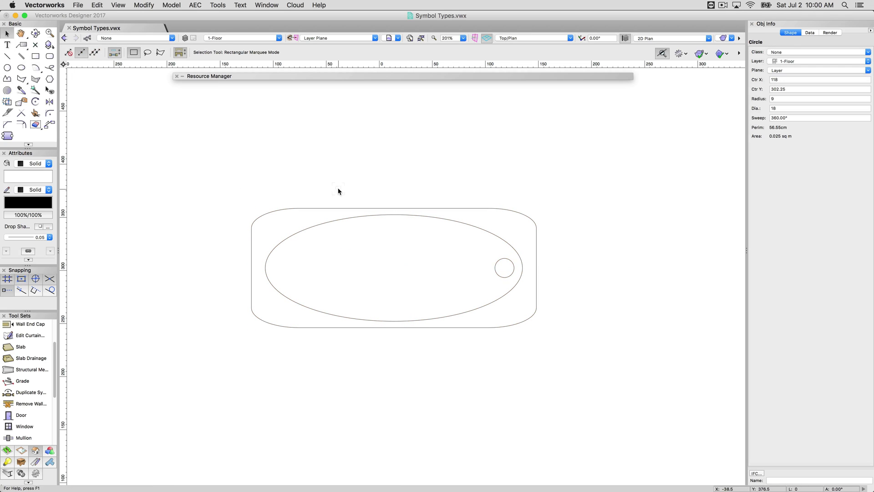
Step: Marquee-select and group the three bathtub shapes, move the group, then undo the move
{"action": "left_click_drag", "start_coordinate": [205, 179], "coordinate": [599, 357]}
{"action": "left_click", "coordinate": [138, 5]}
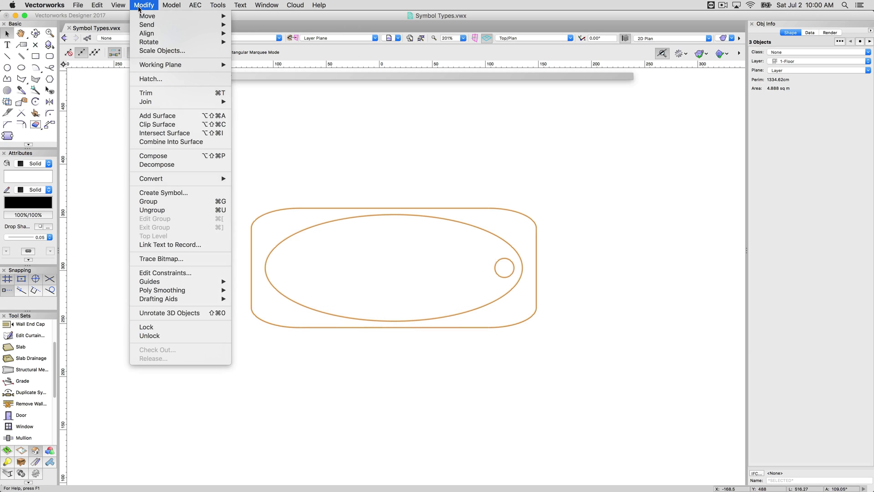
{"action": "left_click", "coordinate": [152, 208]}
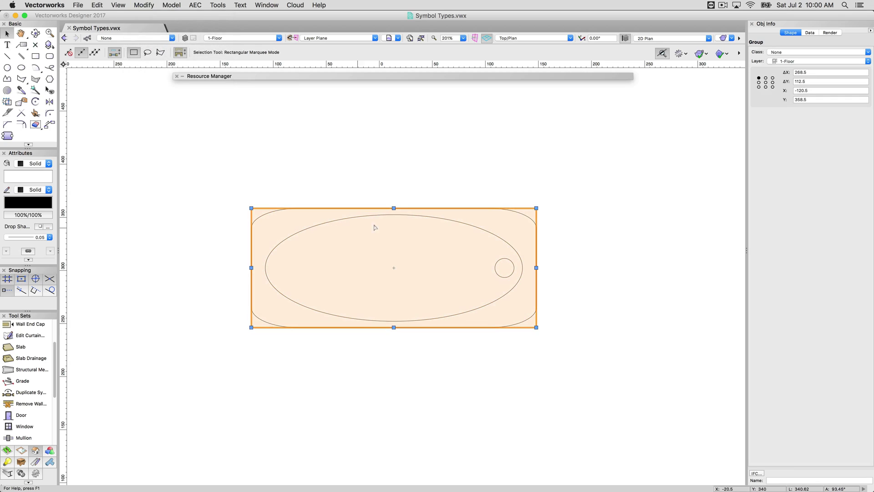
{"action": "left_click_drag", "start_coordinate": [390, 214], "coordinate": [387, 189]}
{"action": "key", "text": "super+z"}
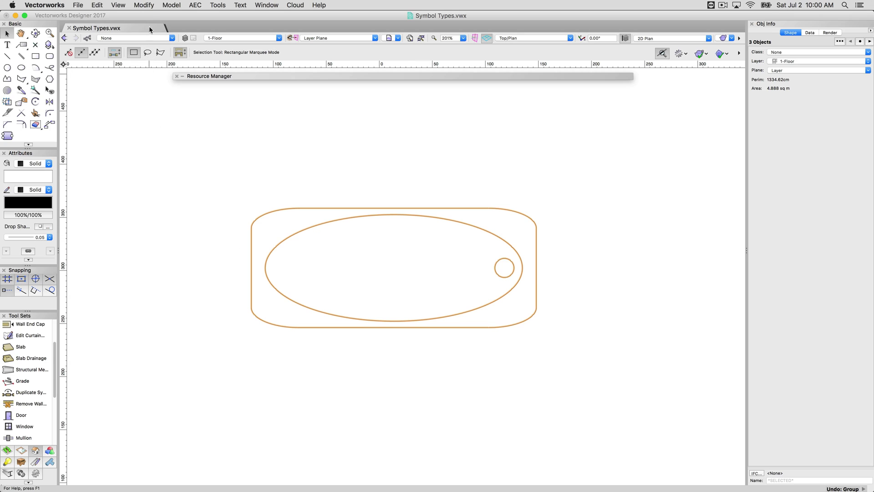
Step: Create a symbol named Bathtub with Convert to Group unchecked, stored in Symbol Types.vwx
{"action": "left_click", "coordinate": [147, 5]}
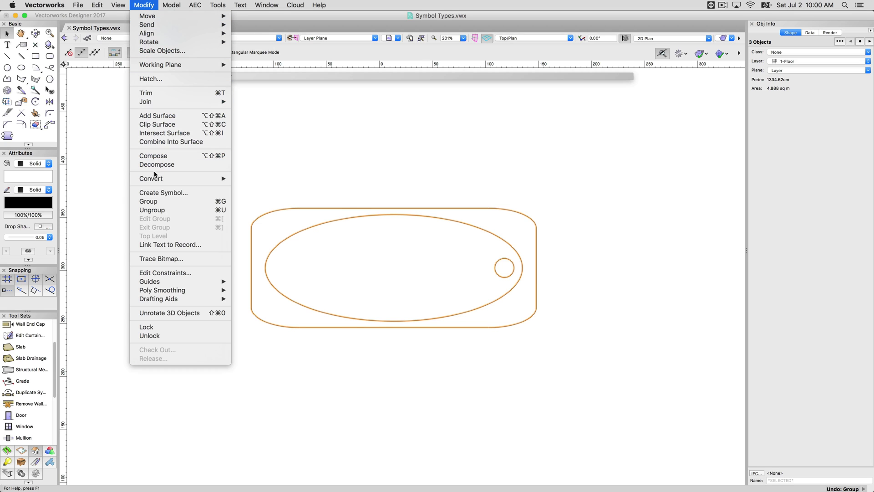
{"action": "left_click", "coordinate": [161, 193]}
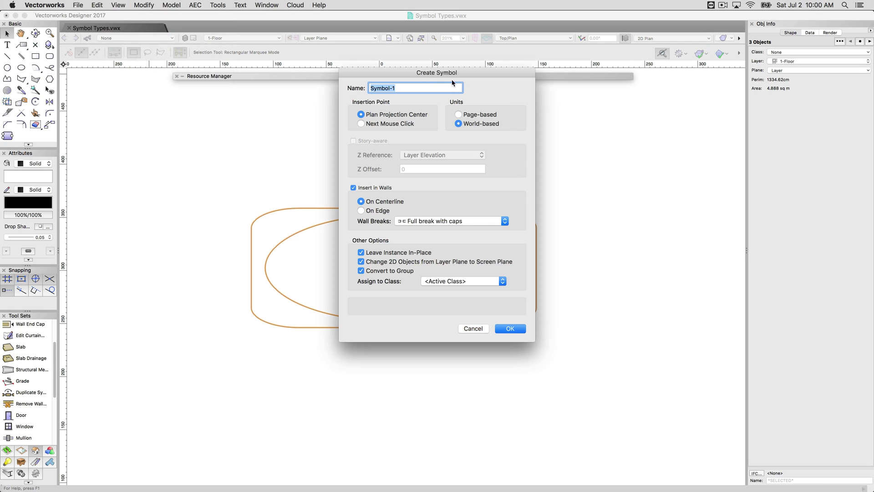
{"action": "left_click", "coordinate": [377, 271]}
{"action": "type", "text": "Bath"}
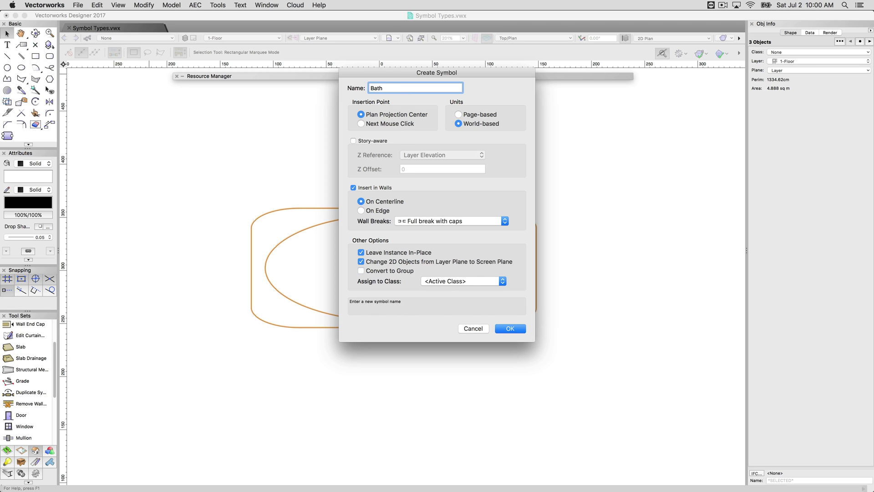
{"action": "type", "text": "tub"}
{"action": "left_click", "coordinate": [511, 328]}
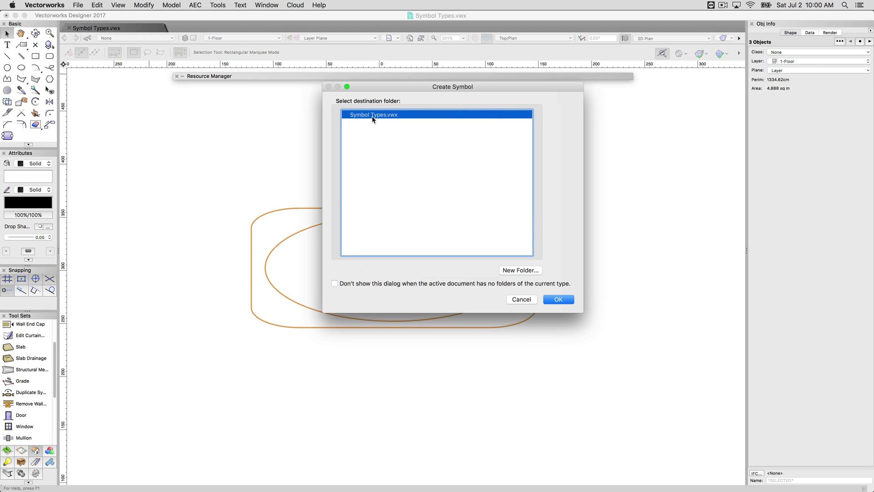
{"action": "left_click", "coordinate": [556, 301]}
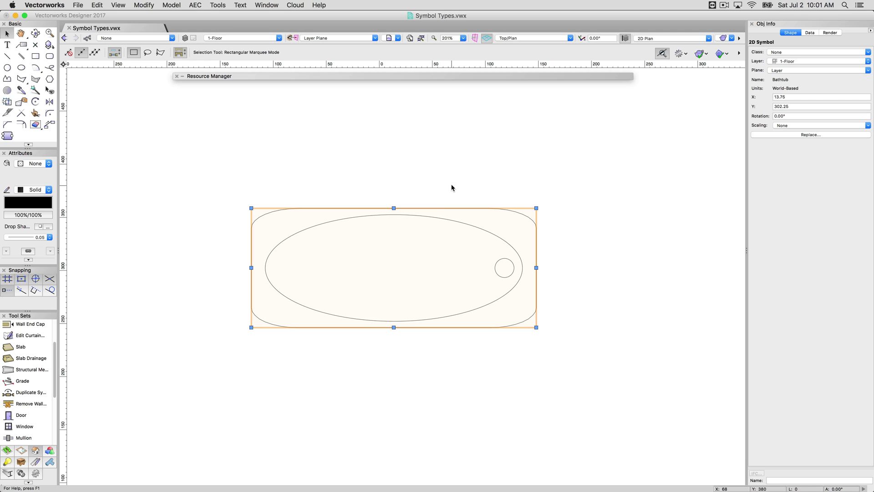
Step: Option-drag a second Bathtub instance to the right of the first
{"action": "left_click", "coordinate": [450, 186]}
{"action": "left_click", "coordinate": [440, 208]}
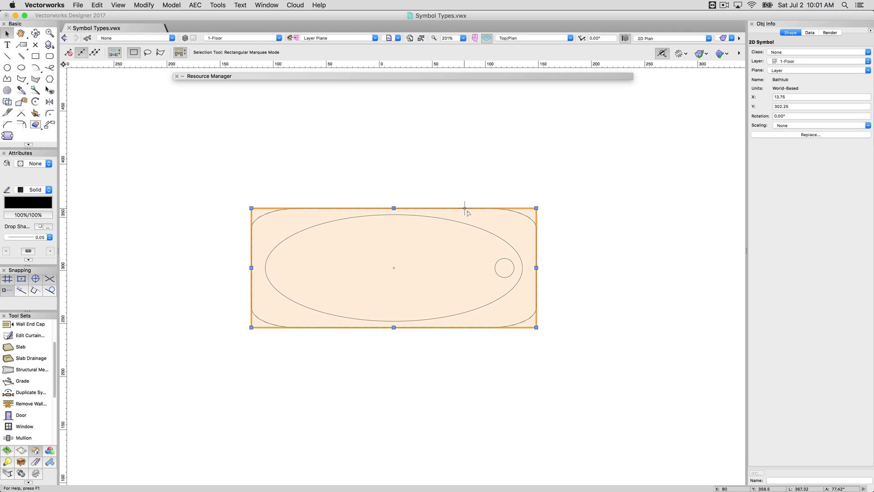
{"action": "left_click_drag", "start_coordinate": [477, 208], "coordinate": [623, 208]}
{"action": "scroll", "coordinate": [503, 186], "scroll_direction": "left", "scroll_amount": 5}
{"action": "left_click", "coordinate": [506, 200]}
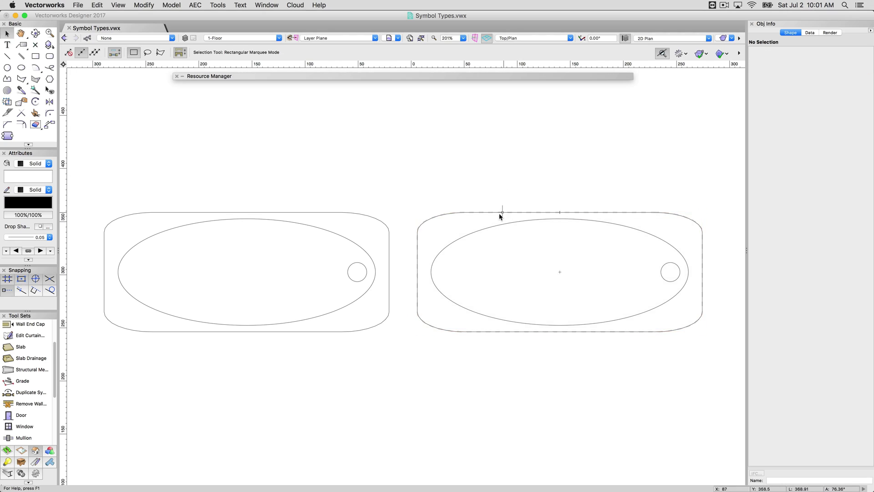
Step: Edit the Bathtub symbol's 2D component to fill the rounded rectangle grey
{"action": "double_click", "coordinate": [492, 228]}
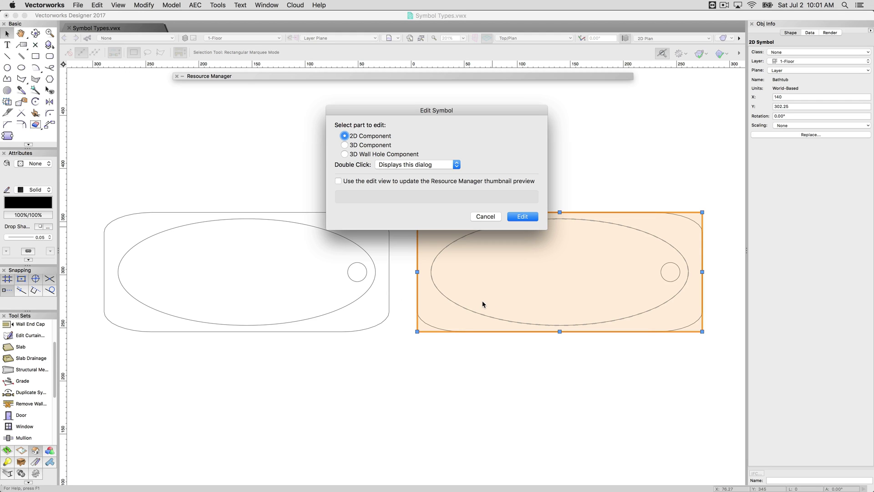
{"action": "left_click", "coordinate": [521, 217]}
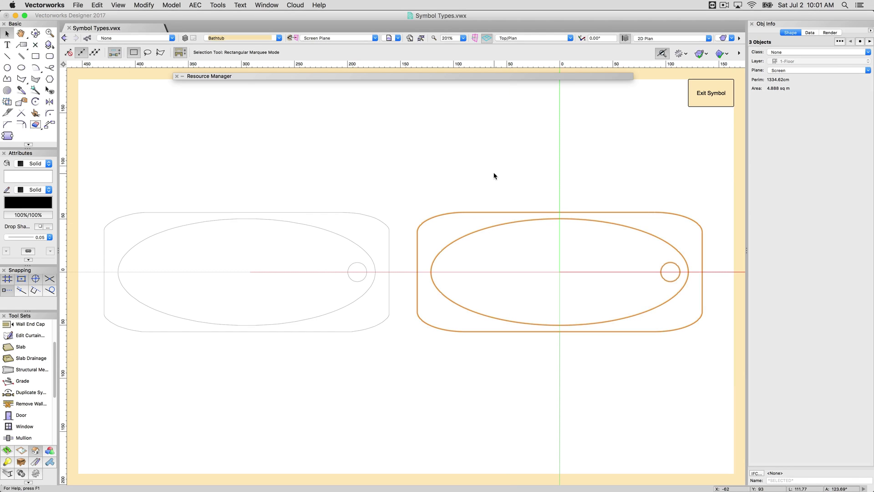
{"action": "left_click", "coordinate": [682, 213]}
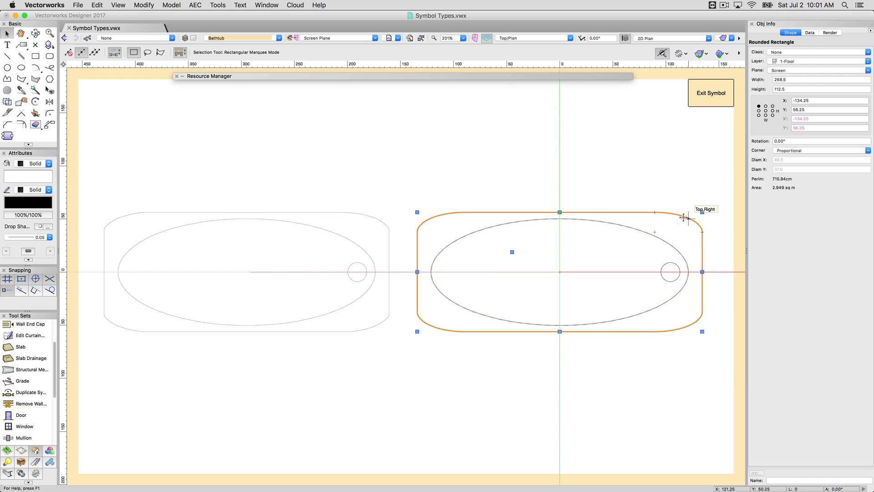
{"action": "left_click", "coordinate": [22, 177]}
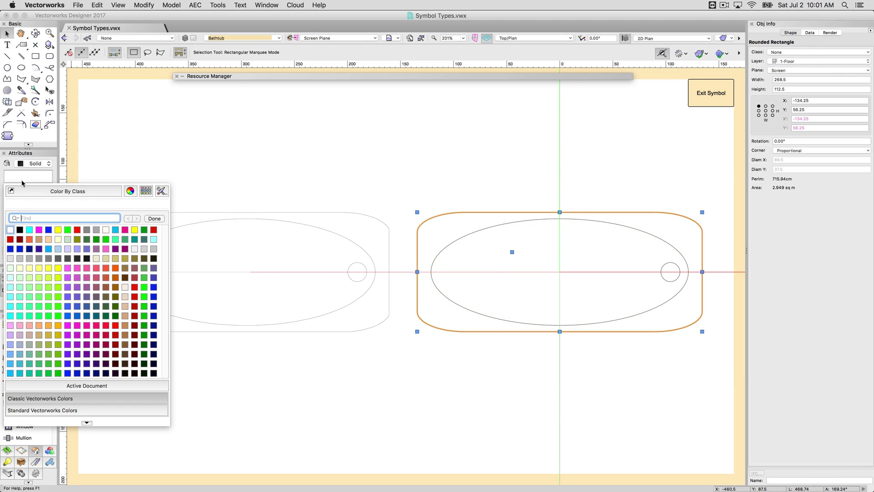
{"action": "left_click", "coordinate": [23, 263]}
{"action": "left_click", "coordinate": [511, 196]}
{"action": "left_click", "coordinate": [719, 92]}
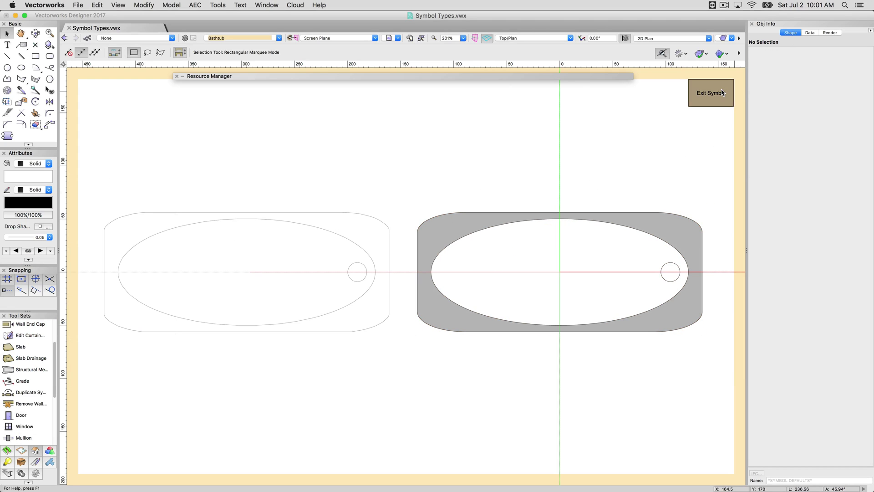
Step: Select the left and right Bathtub instances to confirm both show the grey fill
{"action": "left_click", "coordinate": [364, 226]}
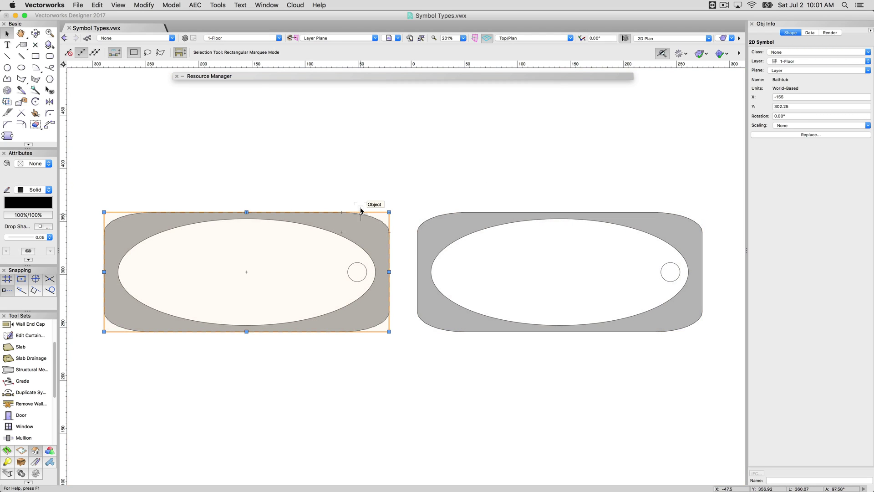
{"action": "left_click", "coordinate": [415, 153]}
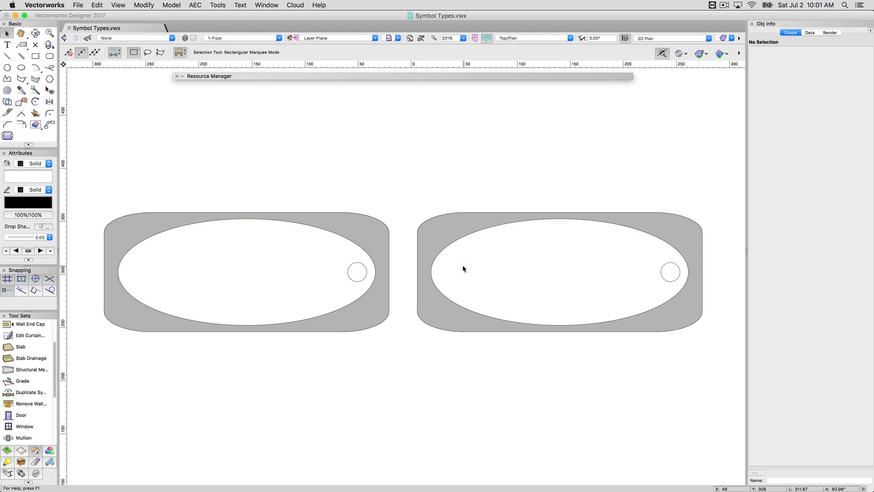
{"action": "left_click", "coordinate": [446, 263]}
Step: Place two more Bathtub instances from the Resource Manager, lower left and bottom right
{"action": "left_click", "coordinate": [402, 123]}
{"action": "left_click", "coordinate": [372, 76]}
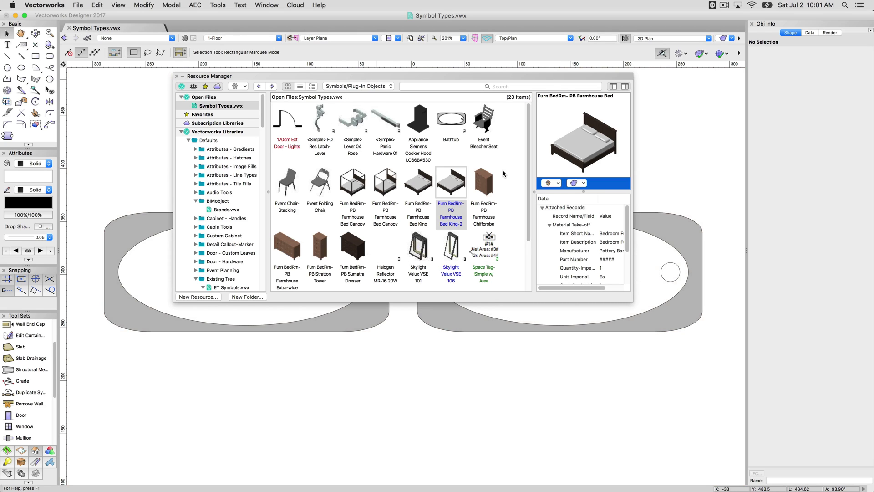
{"action": "double_click", "coordinate": [453, 124]}
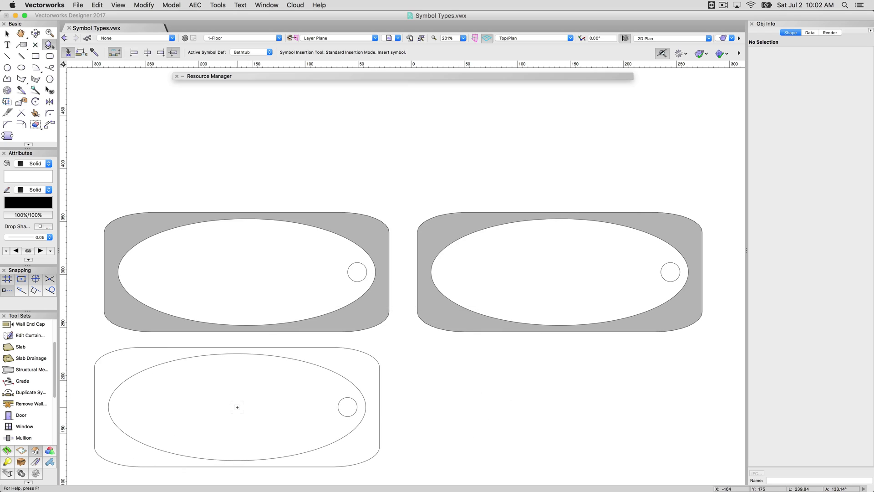
{"action": "left_click", "coordinate": [237, 407]}
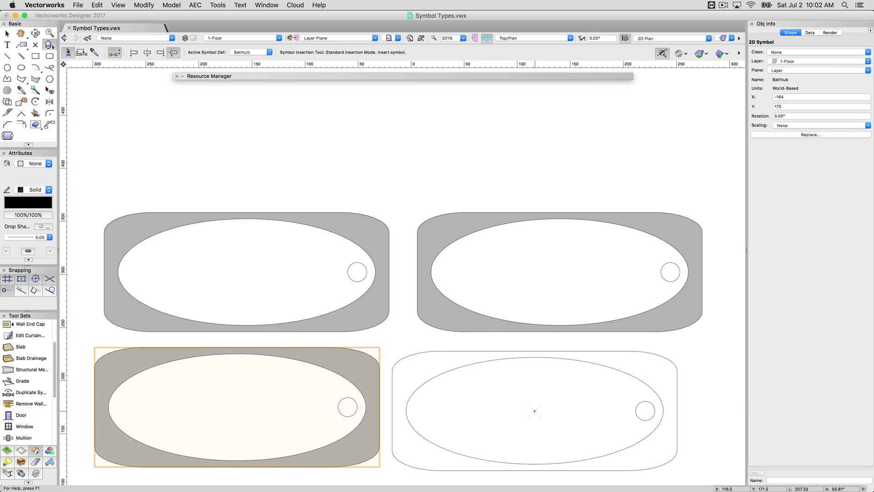
{"action": "left_click", "coordinate": [534, 411]}
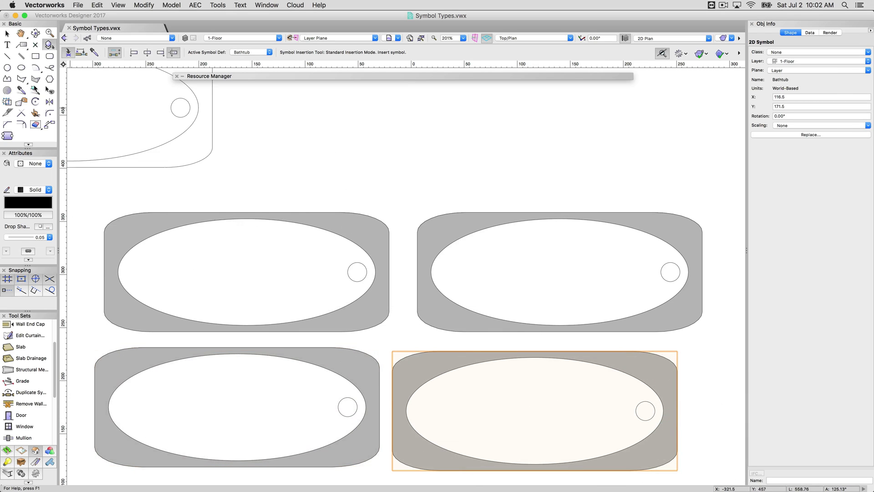
Step: Remove the extra Bathtub instances, leaving one grey-filled bathtub
{"action": "key", "text": "x"}
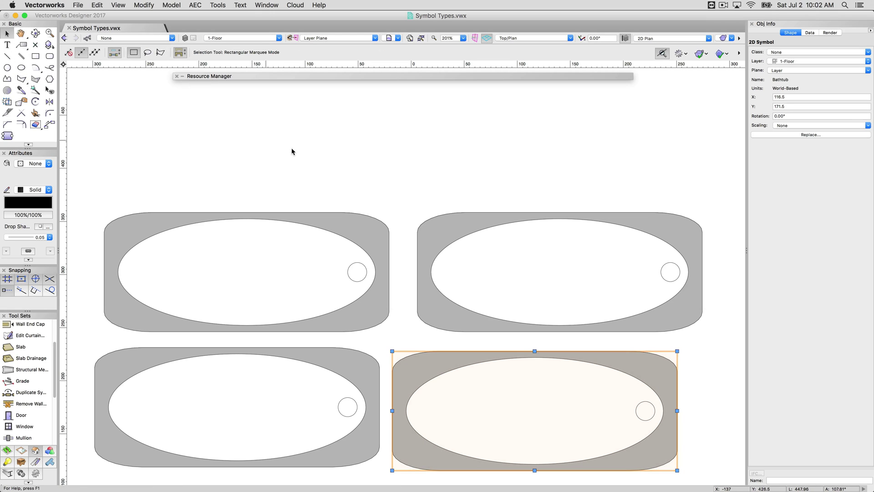
{"action": "key", "text": "super+z"}
{"action": "key", "text": "super+z"}
{"action": "key", "text": "super+z"}
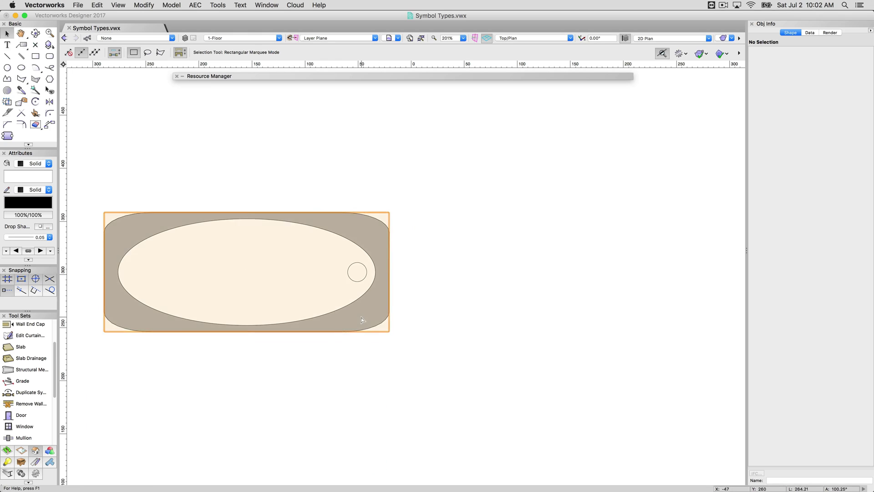
{"action": "key", "text": "super+z"}
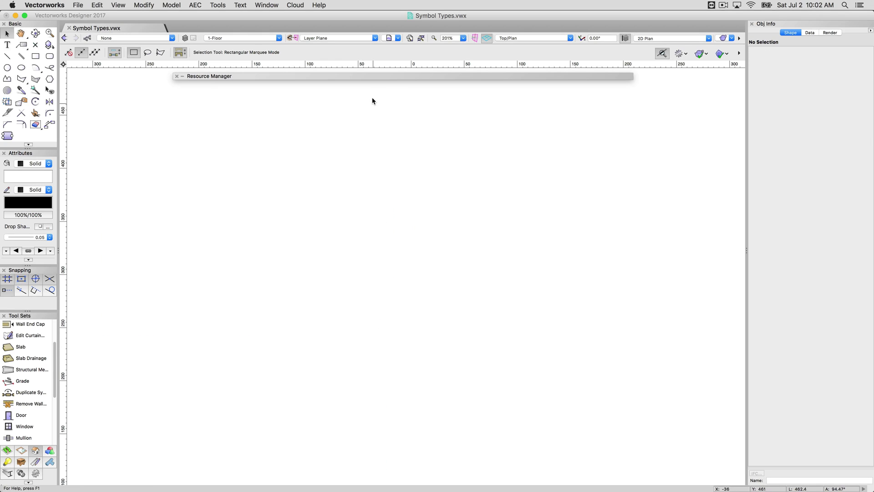
Step: Duplicate the Bathtub symbol as Bathtub-2 in the Resource Manager and select it
{"action": "mouse_move", "coordinate": [371, 78]}
{"action": "right_click", "coordinate": [455, 118]}
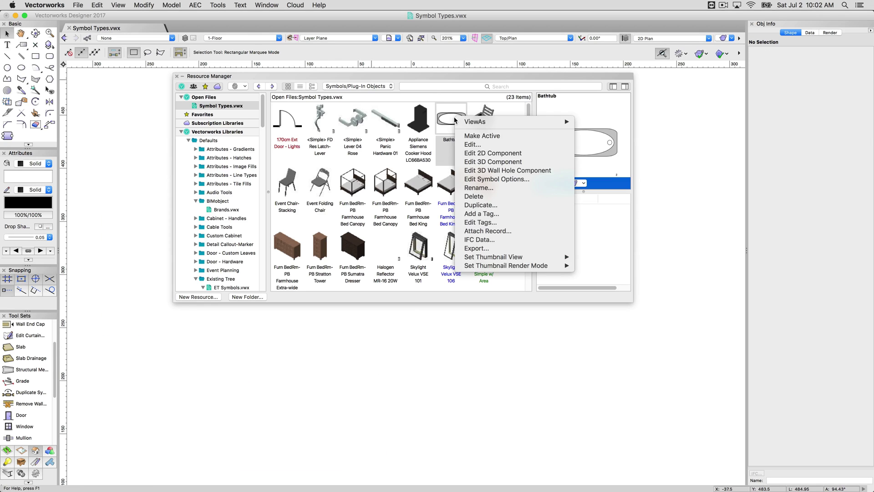
{"action": "left_click", "coordinate": [481, 205]}
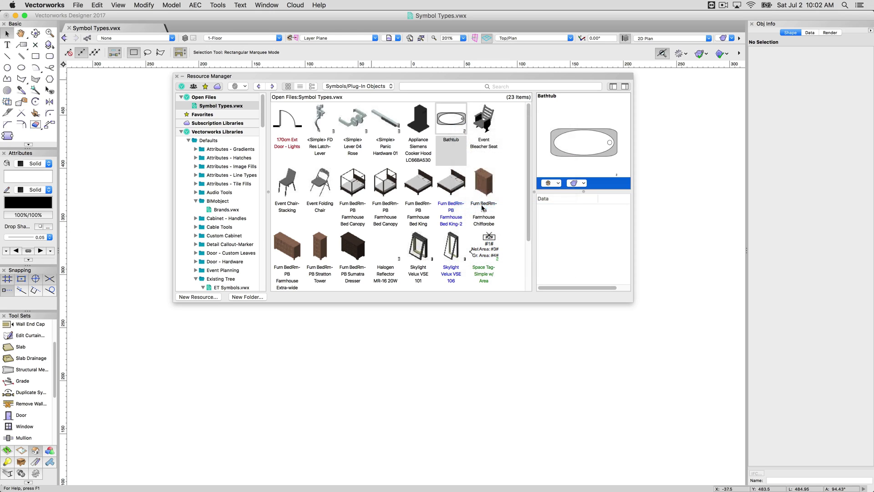
{"action": "left_click", "coordinate": [460, 185]}
{"action": "left_click", "coordinate": [453, 145]}
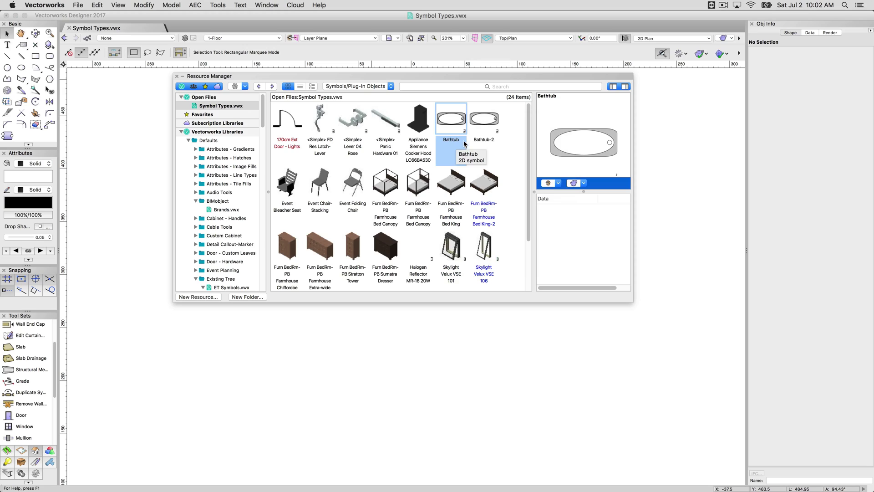
{"action": "left_click", "coordinate": [486, 143]}
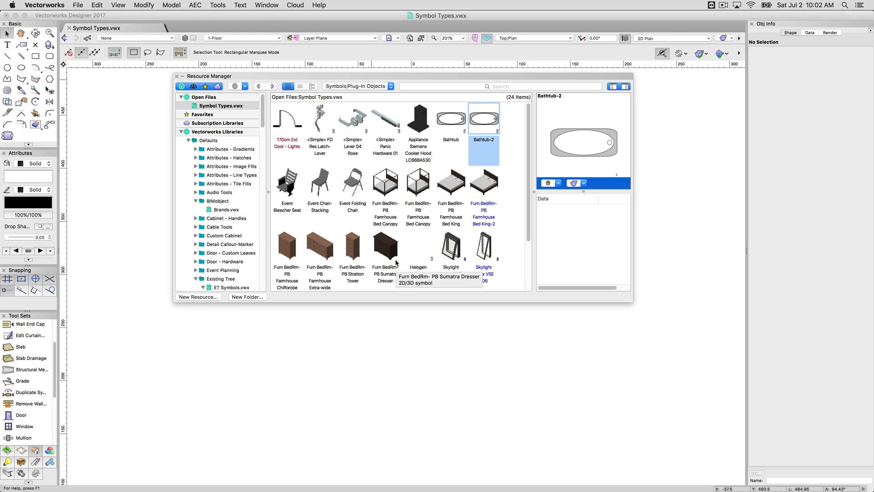
Step: Turn on Convert to Group in Bathtub-2's symbol options
{"action": "right_click", "coordinate": [491, 119]}
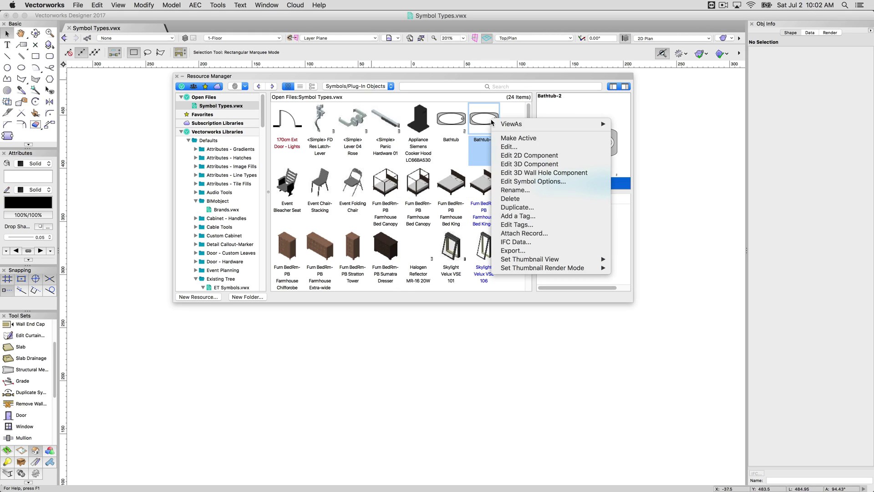
{"action": "left_click", "coordinate": [507, 147]}
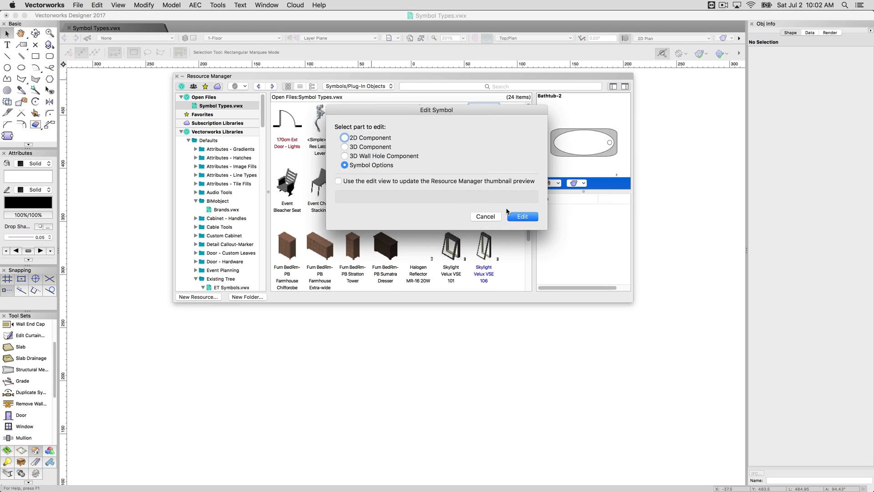
{"action": "left_click", "coordinate": [523, 217]}
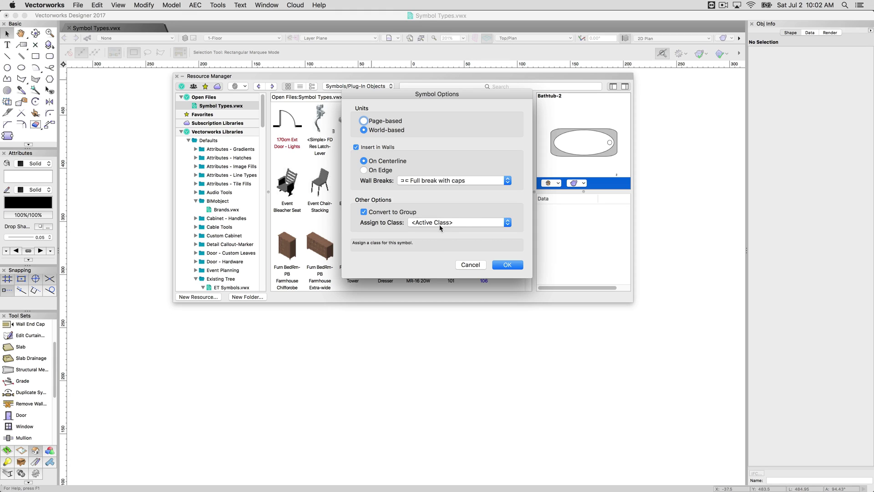
{"action": "left_click", "coordinate": [508, 265]}
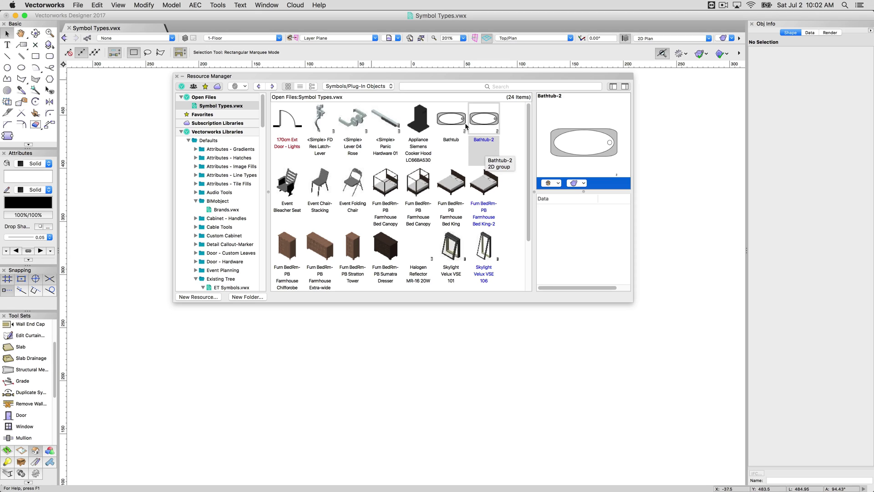
Step: Insert four Bathtub-2 copies at 0° in a two-by-two grid, then pick the Selection tool
{"action": "double_click", "coordinate": [485, 121]}
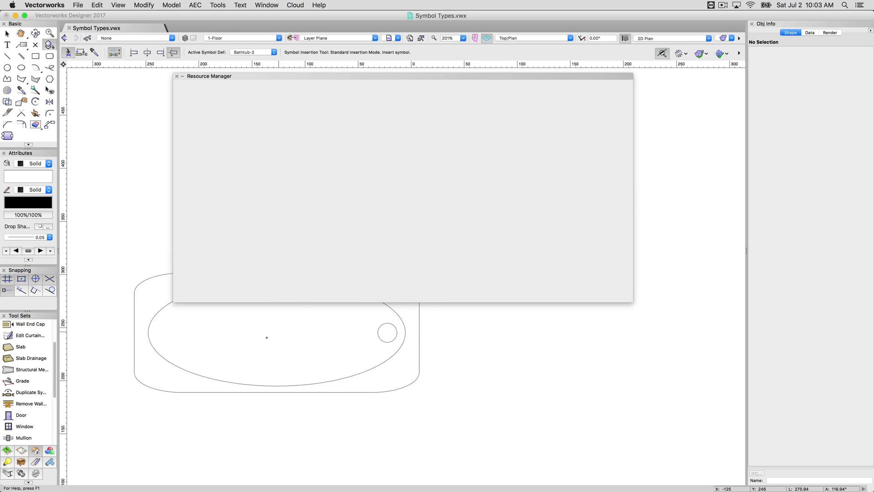
{"action": "left_click", "coordinate": [232, 376]}
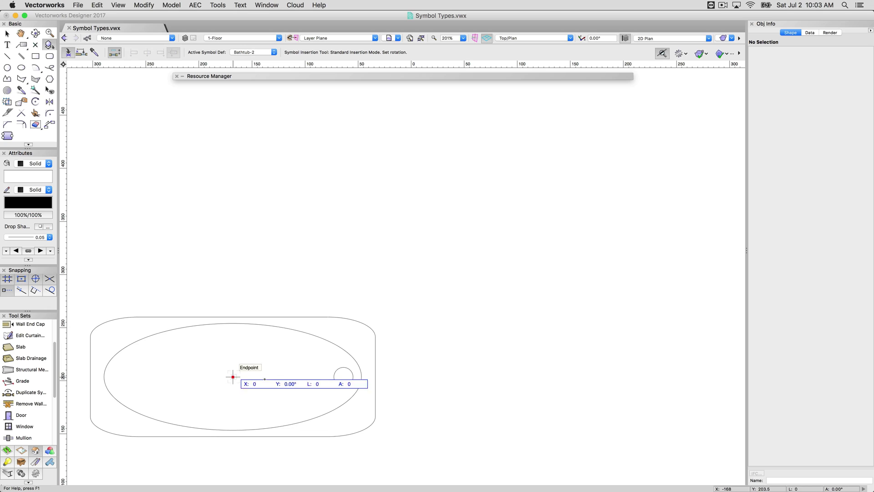
{"action": "left_click", "coordinate": [438, 377]}
{"action": "left_click", "coordinate": [527, 376]}
{"action": "left_click", "coordinate": [552, 377]}
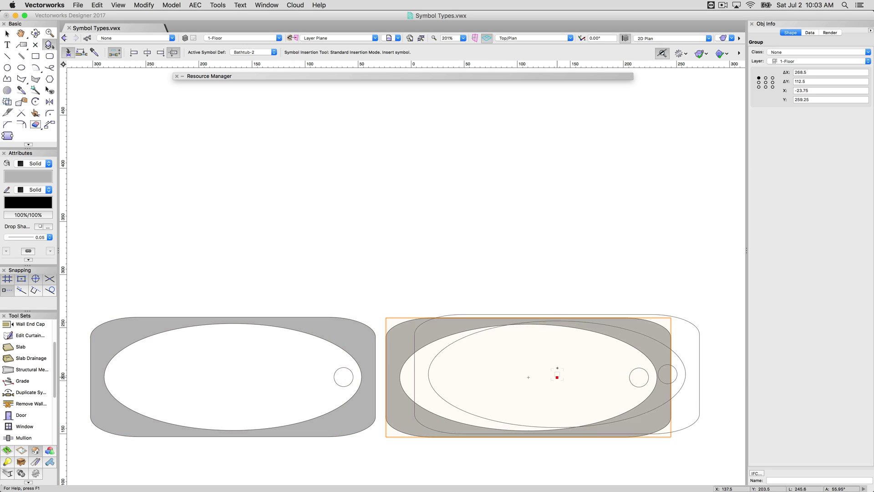
{"action": "left_click", "coordinate": [534, 239]}
{"action": "left_click", "coordinate": [555, 238]}
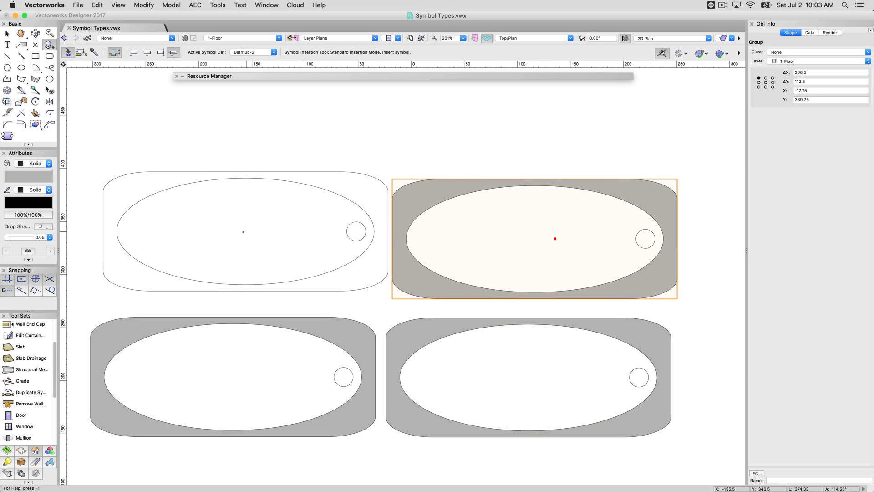
{"action": "left_click", "coordinate": [238, 232]}
{"action": "left_click", "coordinate": [240, 232]}
{"action": "left_click", "coordinate": [7, 33]}
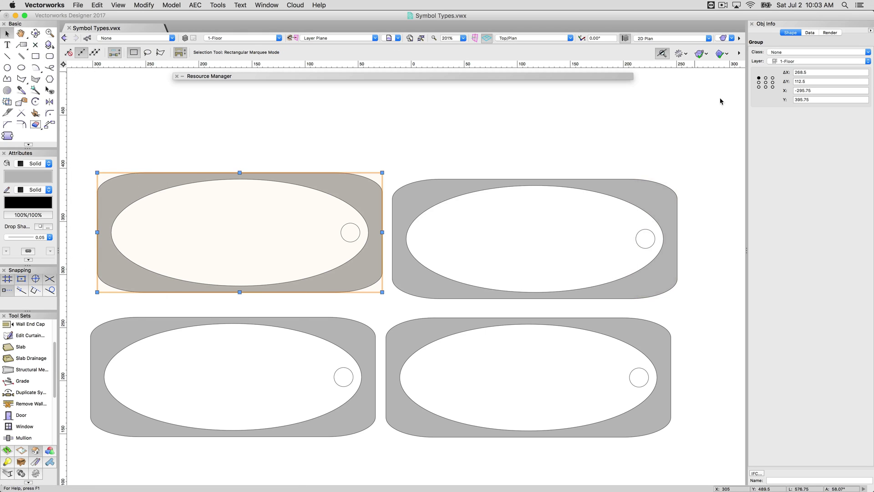
Step: Fill the top-left bathtub group's rounded rectangle lavender
{"action": "double_click", "coordinate": [362, 231]}
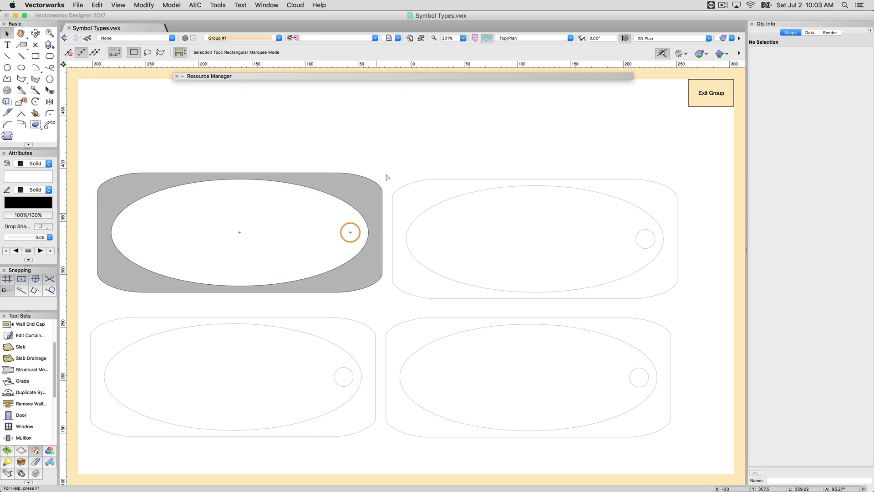
{"action": "left_click", "coordinate": [336, 191]}
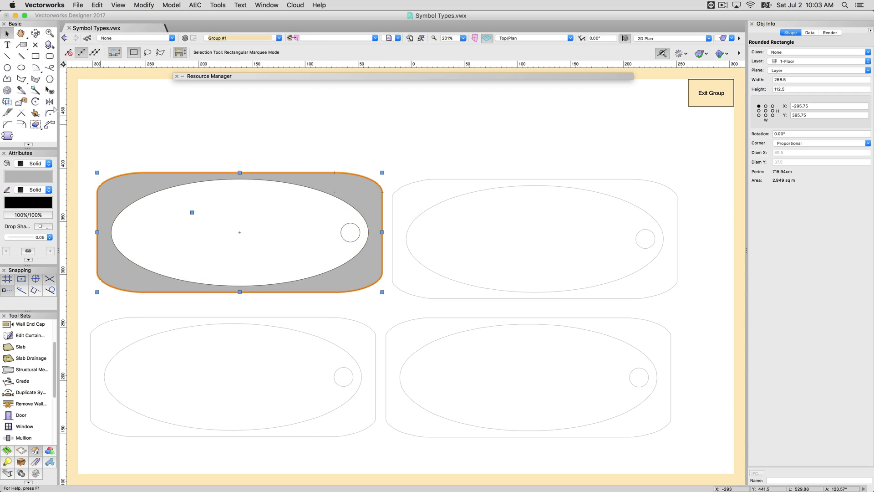
{"action": "left_click", "coordinate": [31, 178]}
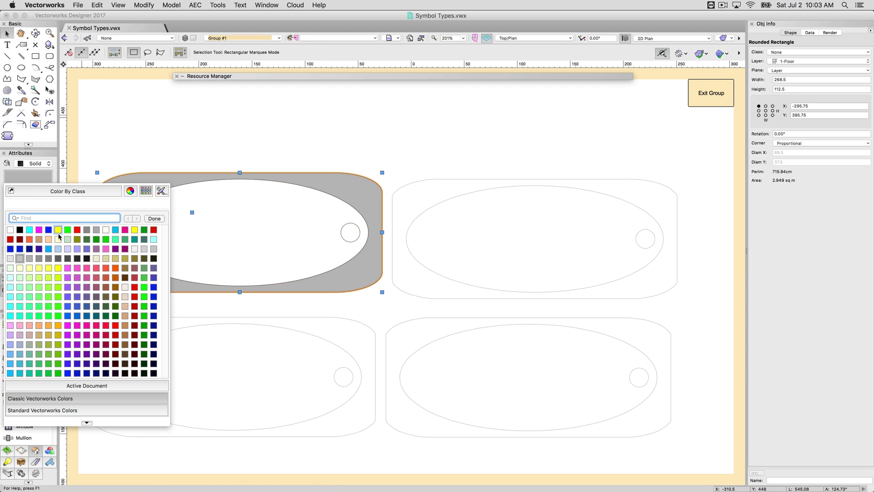
{"action": "left_click", "coordinate": [65, 245]}
{"action": "left_click", "coordinate": [474, 166]}
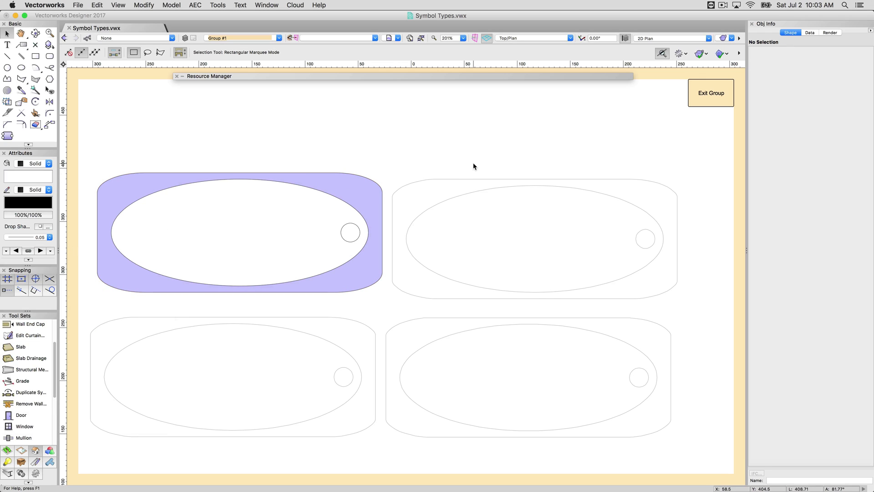
{"action": "left_click", "coordinate": [695, 94]}
Step: Fill the bottom-right bathtub group's rounded rectangle pale yellow
{"action": "left_click", "coordinate": [439, 196]}
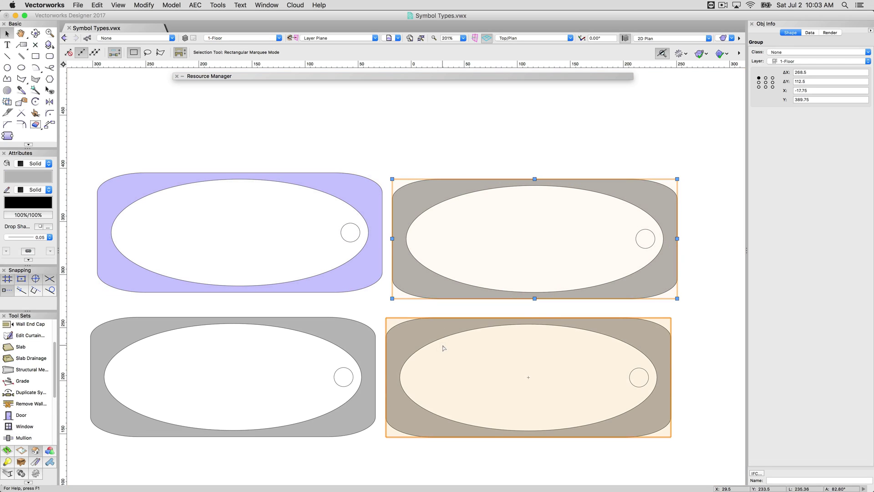
{"action": "left_click", "coordinate": [444, 348]}
{"action": "double_click", "coordinate": [430, 343]}
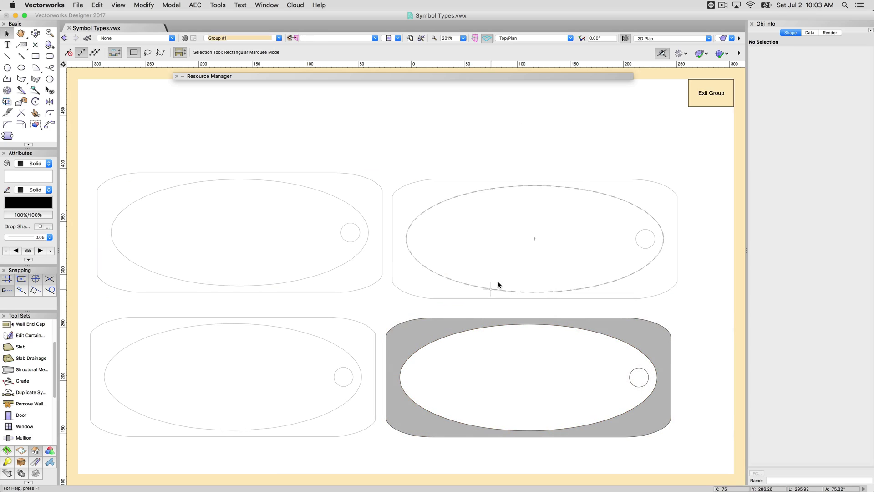
{"action": "left_click", "coordinate": [407, 345]}
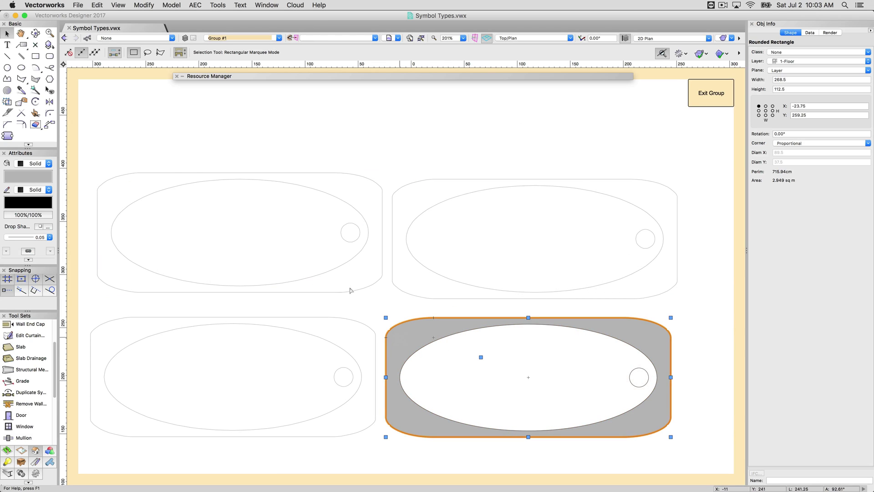
{"action": "left_click", "coordinate": [25, 176]}
{"action": "left_click", "coordinate": [58, 239]}
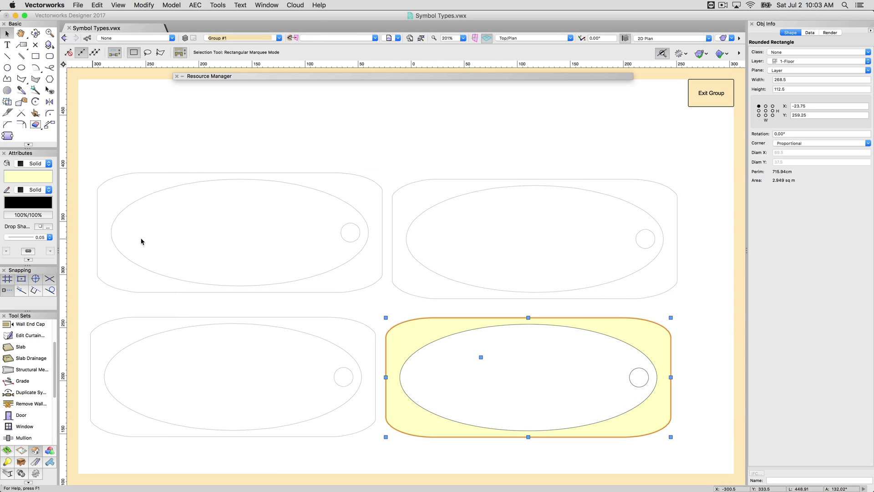
{"action": "left_click", "coordinate": [716, 103]}
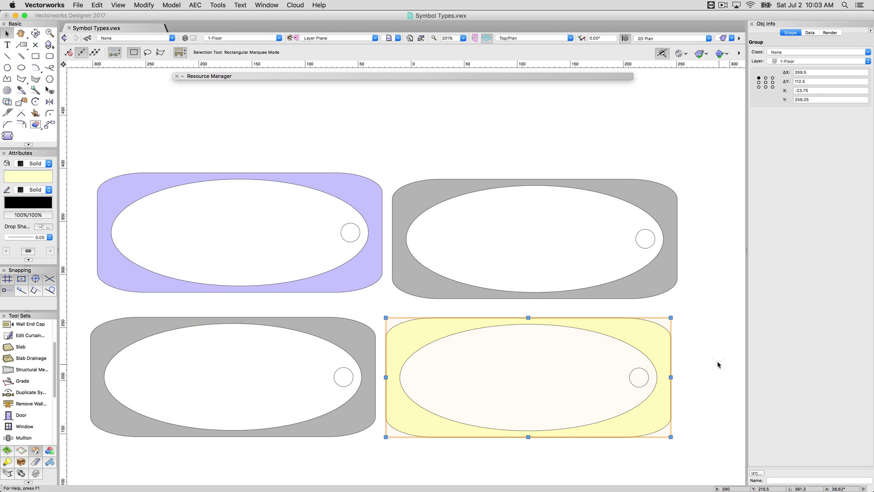
Step: Pan the view slightly and bring up the Resource Manager's symbol list
{"action": "key", "text": "h"}
{"action": "left_click_drag", "start_coordinate": [701, 327], "coordinate": [716, 323]}
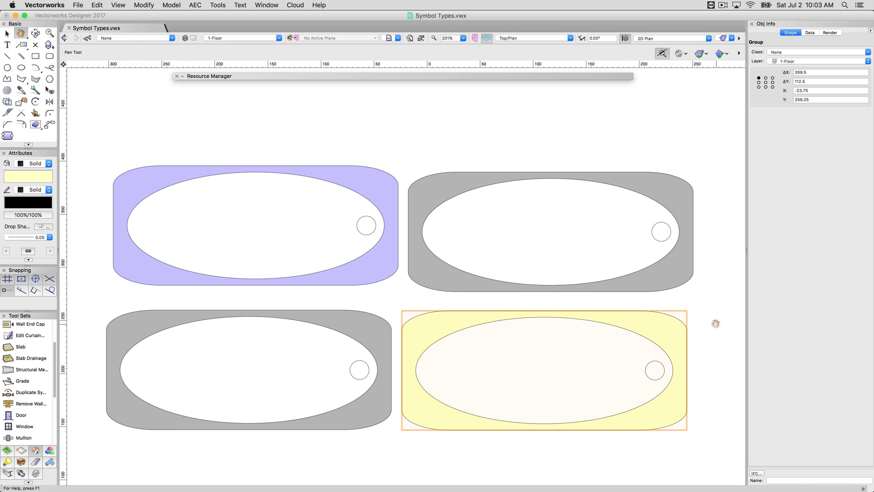
{"action": "key", "text": "x"}
{"action": "double_click", "coordinate": [396, 76]}
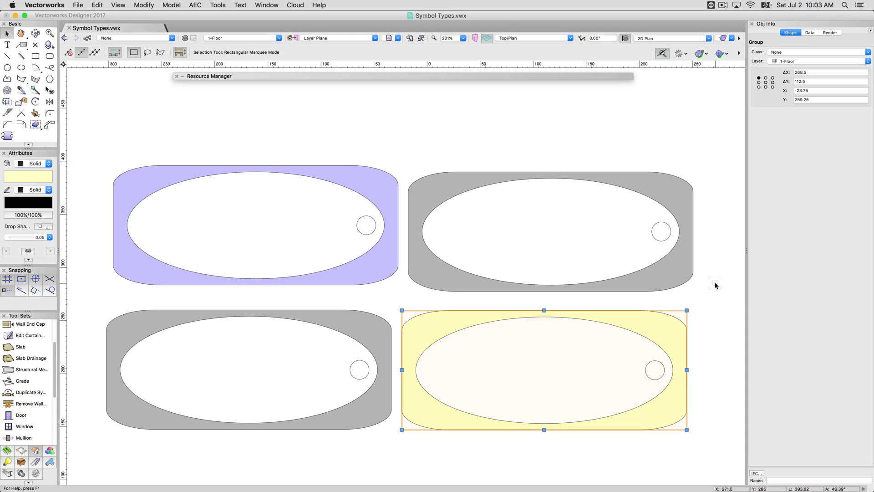
Step: Select and delete each of the four bathtub groups
{"action": "key", "text": "Delete"}
{"action": "left_click", "coordinate": [624, 267]}
{"action": "key", "text": "Delete"}
{"action": "left_click", "coordinate": [360, 251]}
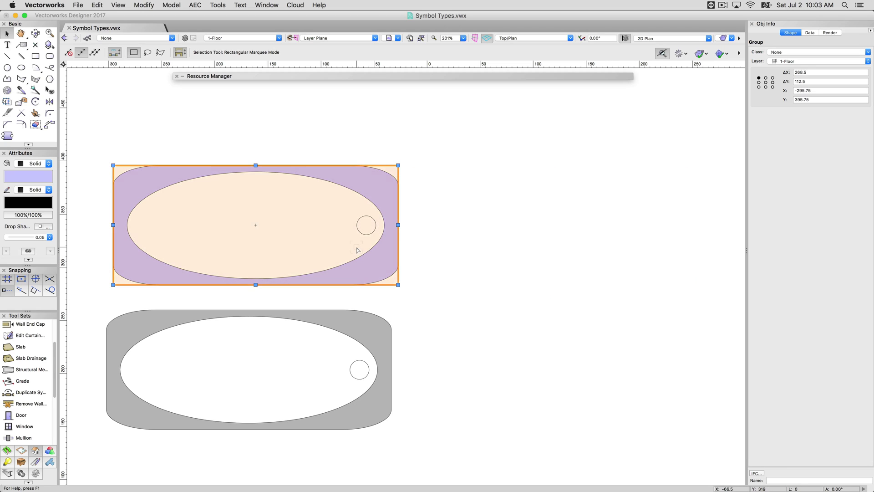
{"action": "key", "text": "Delete"}
{"action": "left_click", "coordinate": [355, 339]}
Step: Delete the leftover bathtub and place four Bathtub instances in a two-by-two grid
{"action": "key", "text": "Delete"}
{"action": "double_click", "coordinate": [432, 76]}
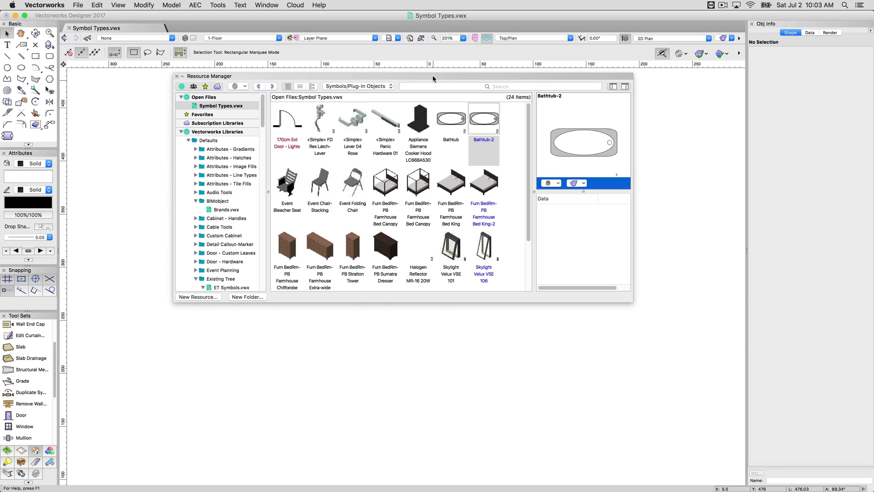
{"action": "double_click", "coordinate": [438, 111]}
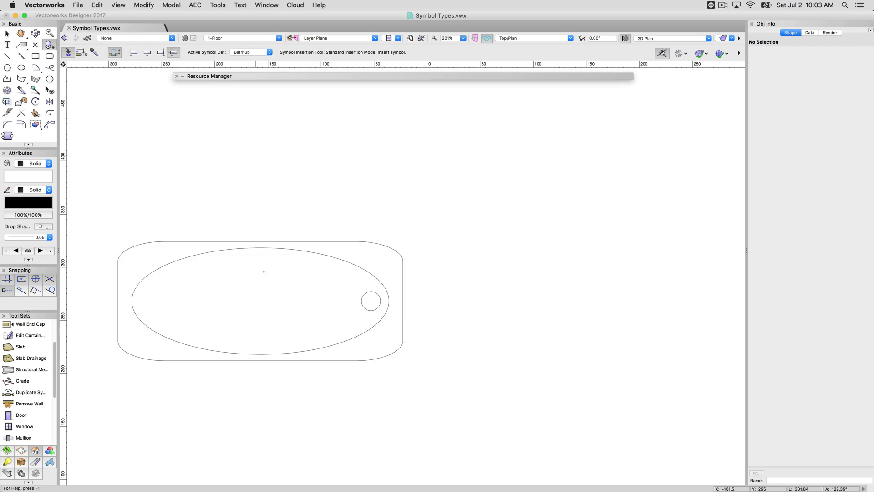
{"action": "left_click", "coordinate": [263, 231]}
{"action": "left_click", "coordinate": [557, 236]}
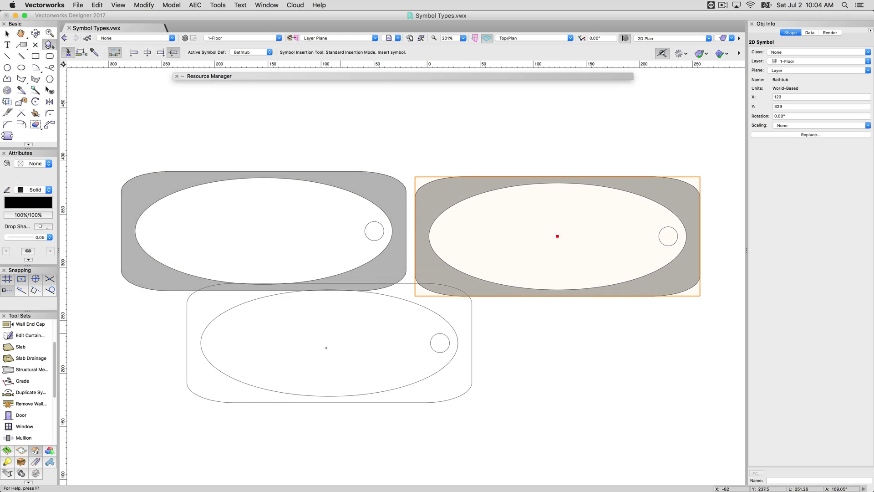
{"action": "left_click", "coordinate": [240, 381]}
{"action": "left_click", "coordinate": [553, 376]}
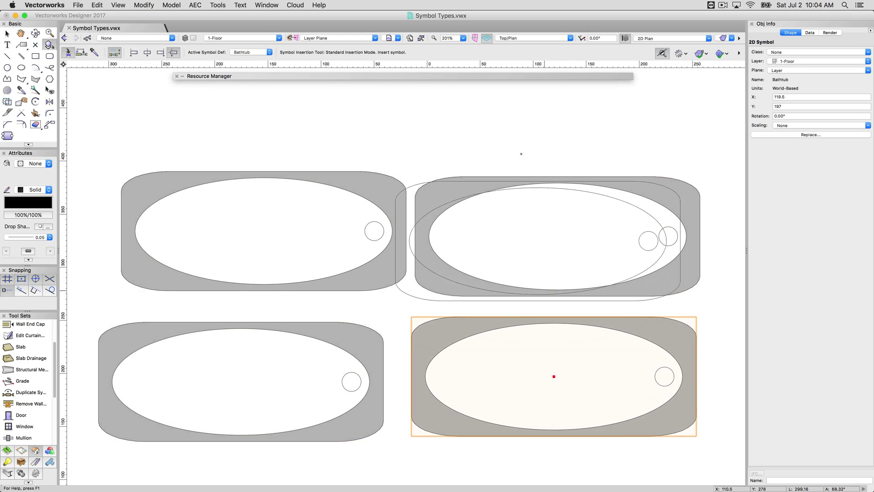
{"action": "double_click", "coordinate": [465, 78]}
Step: In the Bathtub symbol's 2D component, fill the rounded-rectangle surround yellow
{"action": "right_click", "coordinate": [452, 121]}
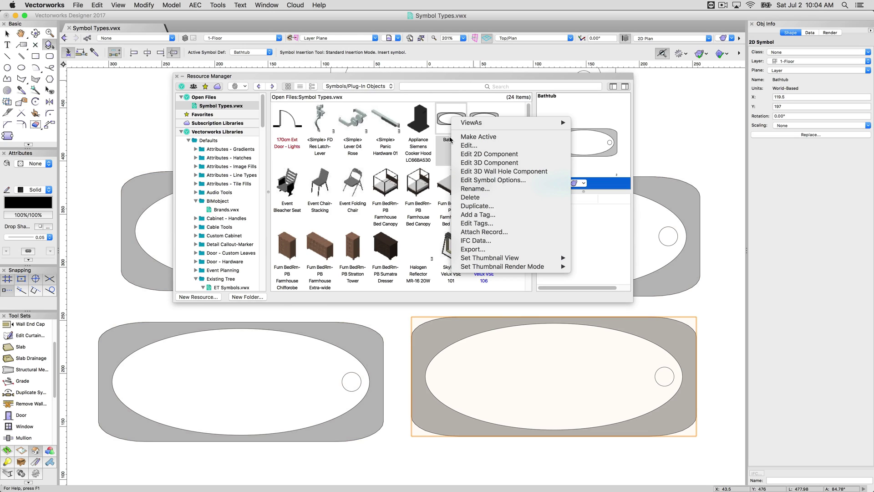
{"action": "left_click", "coordinate": [473, 155]}
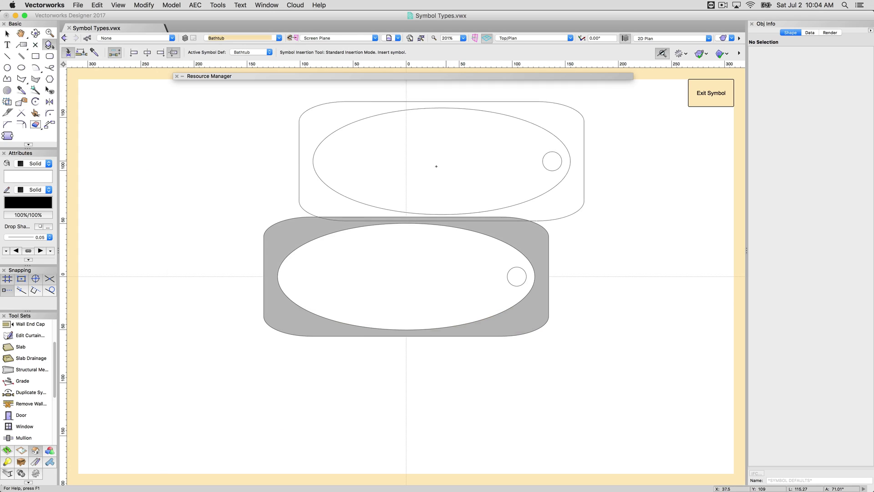
{"action": "left_click", "coordinate": [7, 33]}
{"action": "left_click", "coordinate": [287, 239]}
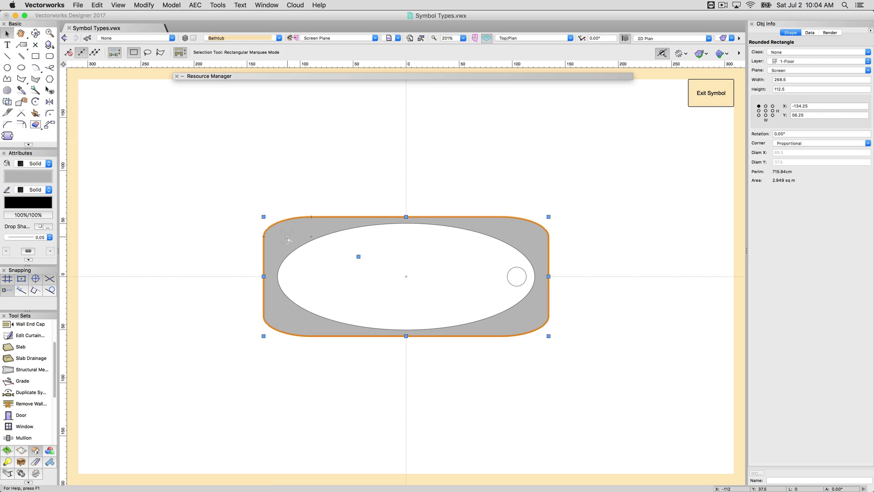
{"action": "left_click", "coordinate": [38, 176]}
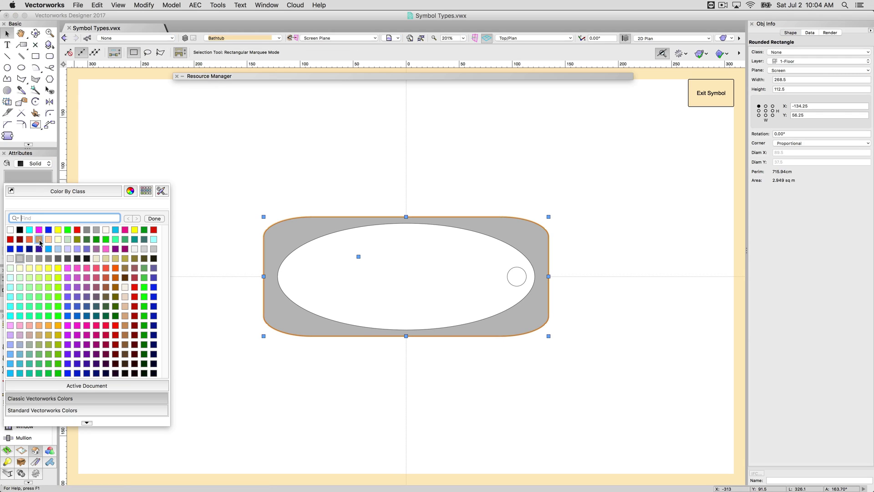
{"action": "left_click", "coordinate": [39, 269]}
{"action": "left_click", "coordinate": [718, 101]}
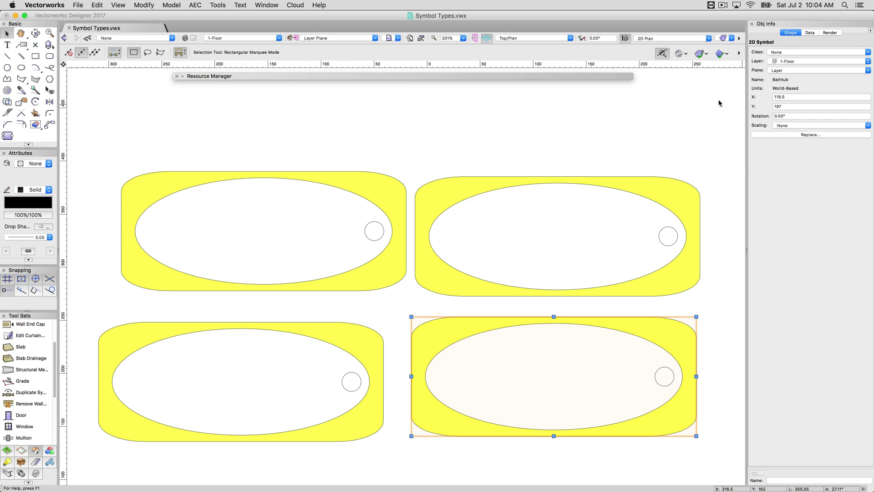
Step: Select each of the four bathtub instances to confirm they all turned yellow
{"action": "left_click", "coordinate": [645, 184]}
{"action": "left_click", "coordinate": [335, 199]}
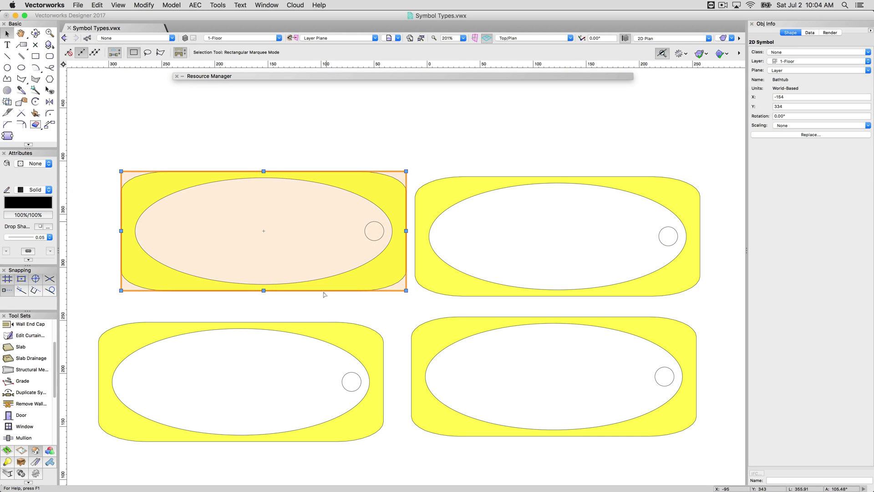
{"action": "left_click", "coordinate": [351, 410]}
{"action": "left_click", "coordinate": [419, 368]}
{"action": "left_click", "coordinate": [436, 74]}
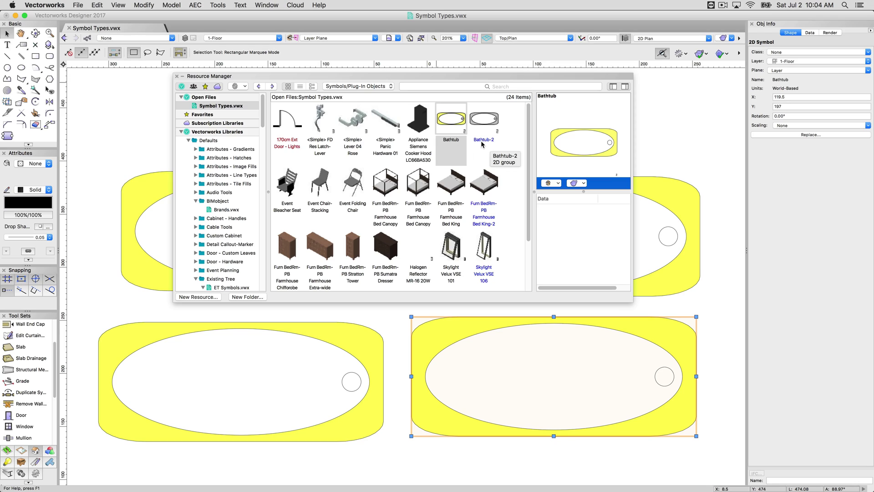
Step: Check the Bathtub and Bathtub-2 symbols, then delete all four bathtub instances one by one
{"action": "left_click", "coordinate": [451, 143]}
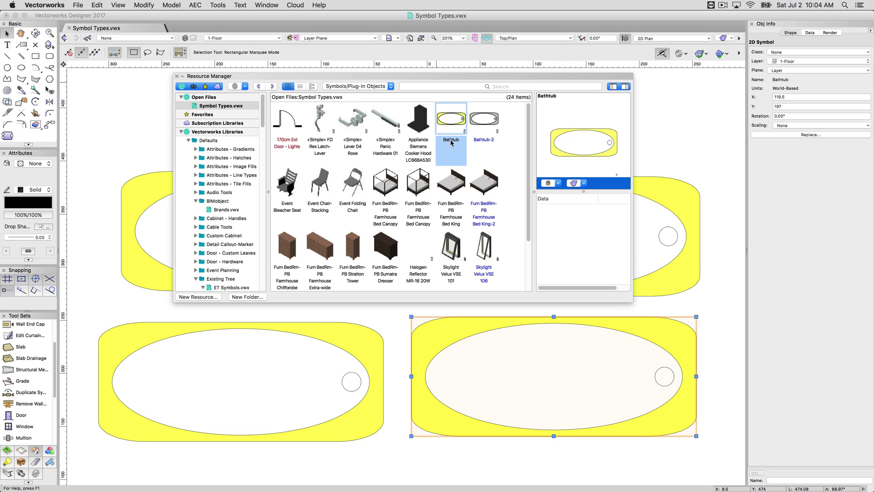
{"action": "left_click", "coordinate": [488, 145]}
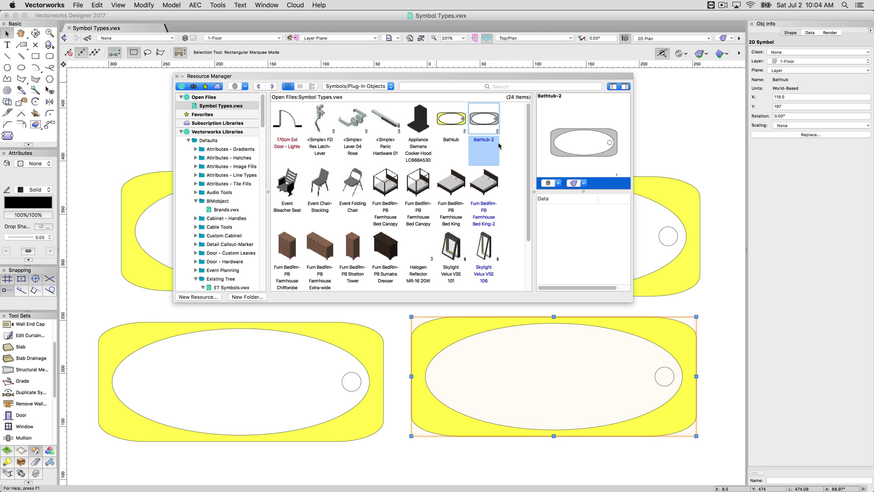
{"action": "left_click", "coordinate": [665, 214]}
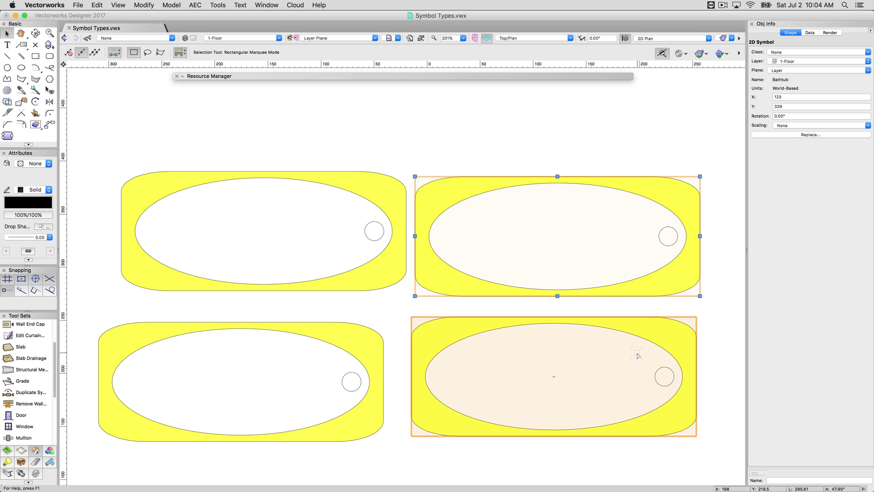
{"action": "key", "text": "Delete"}
{"action": "left_click", "coordinate": [320, 220]}
{"action": "key", "text": "Delete"}
{"action": "left_click", "coordinate": [359, 346]}
{"action": "key", "text": "Delete"}
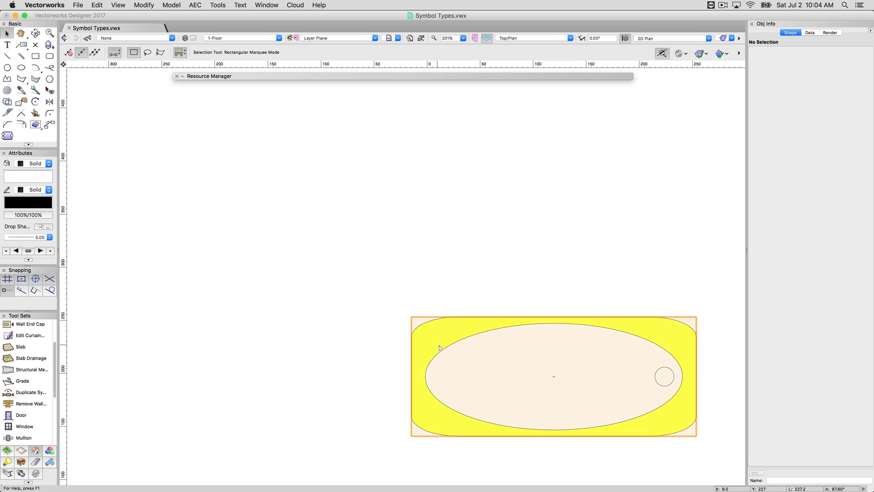
{"action": "left_click", "coordinate": [440, 348]}
{"action": "key", "text": "Delete"}
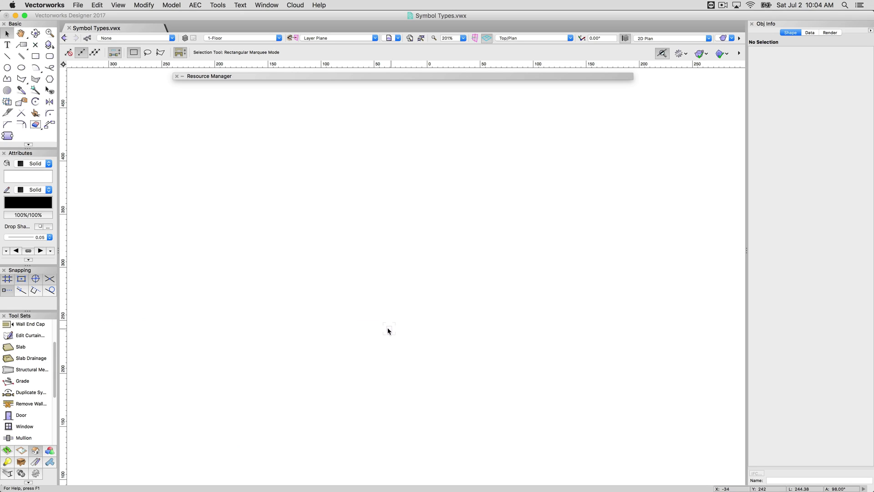
Step: Place three doors side by side with the Door tool
{"action": "left_click", "coordinate": [28, 415]}
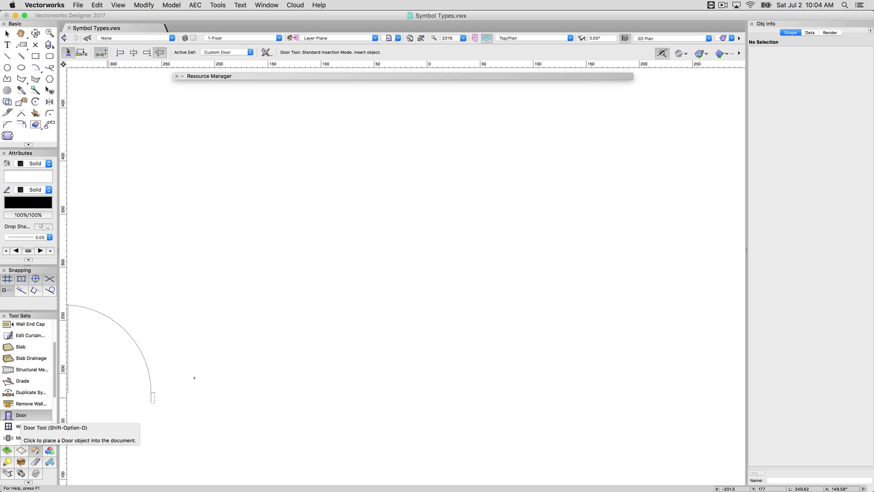
{"action": "left_click", "coordinate": [411, 296]}
{"action": "left_click", "coordinate": [427, 398]}
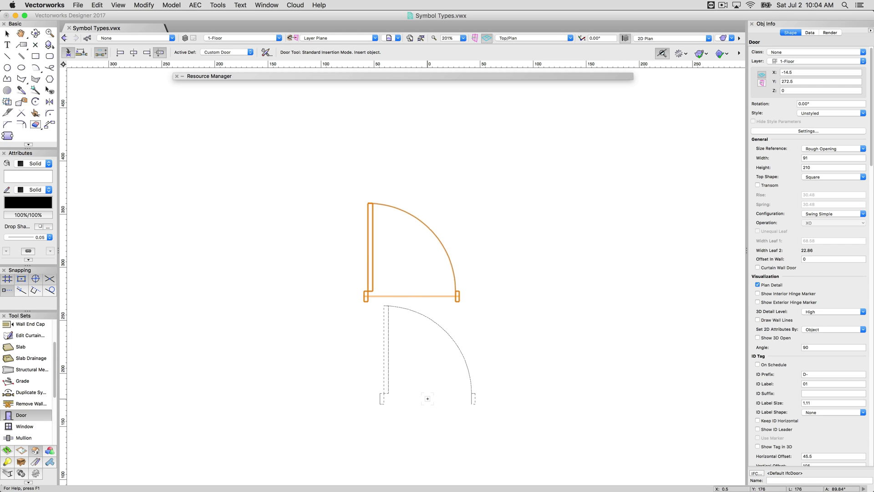
{"action": "left_click", "coordinate": [291, 298]}
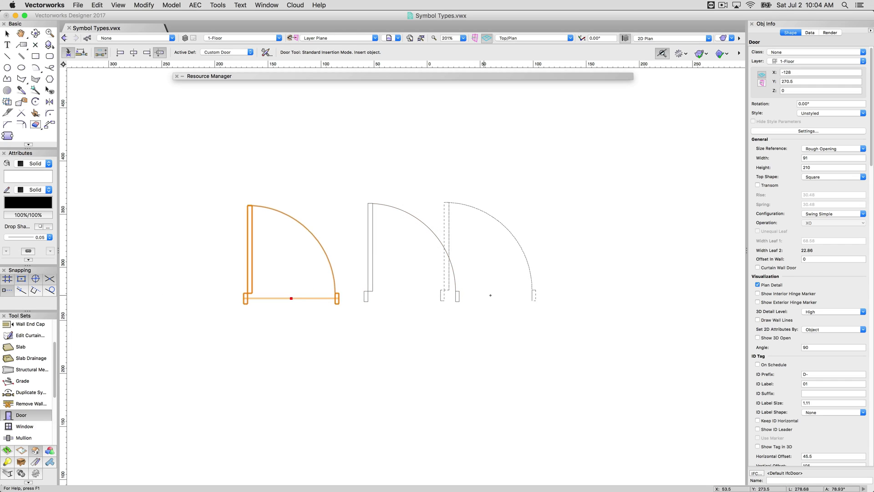
{"action": "left_click", "coordinate": [533, 298]}
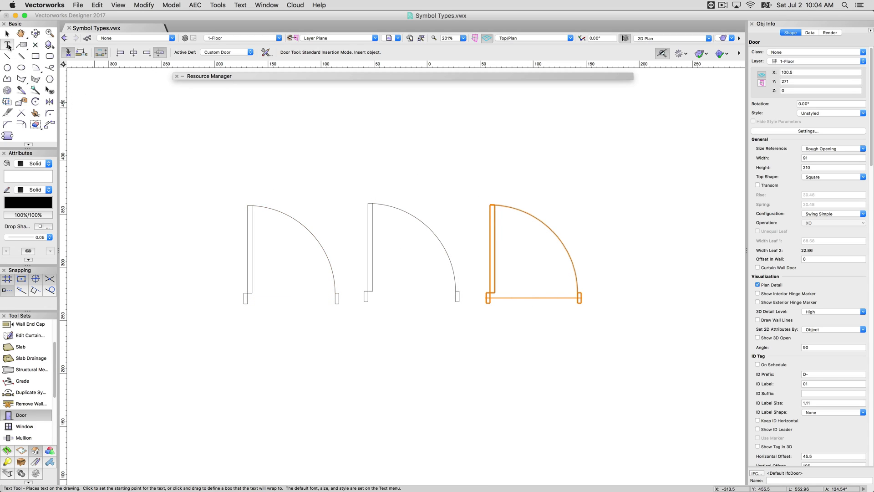
Step: Fill the rightmost door's leaf and jambs yellow
{"action": "left_click", "coordinate": [6, 33]}
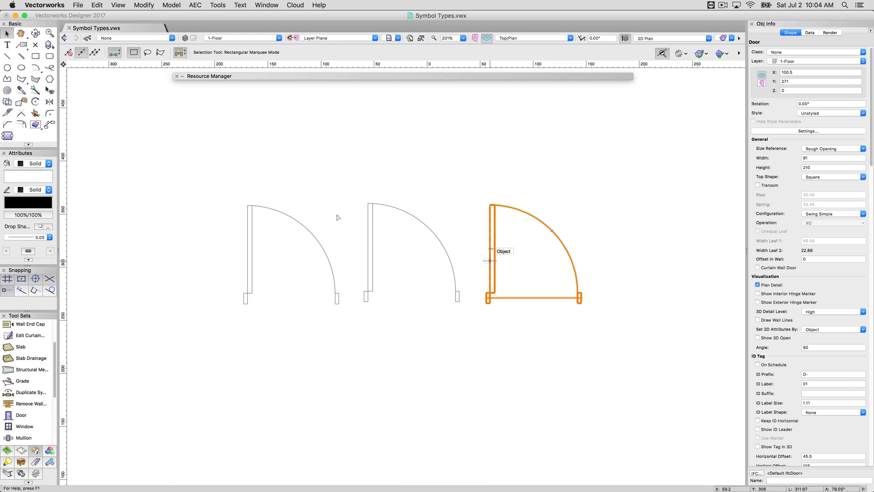
{"action": "left_click", "coordinate": [15, 175]}
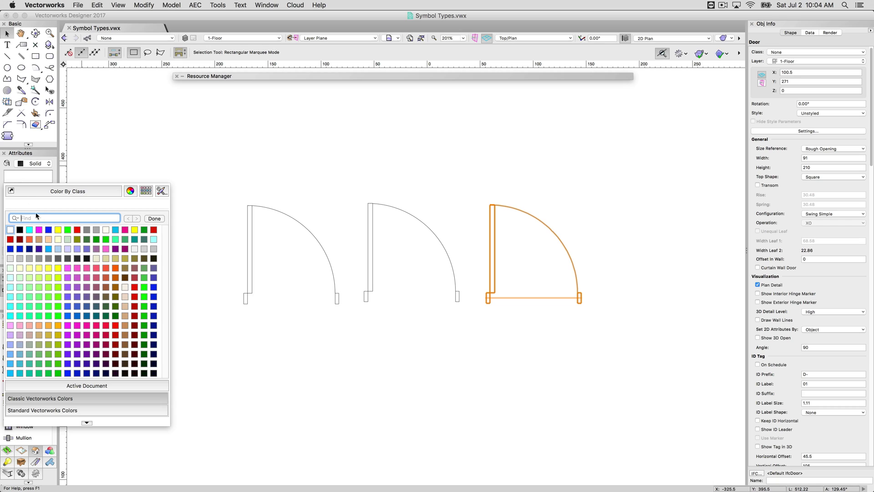
{"action": "left_click", "coordinate": [58, 229]}
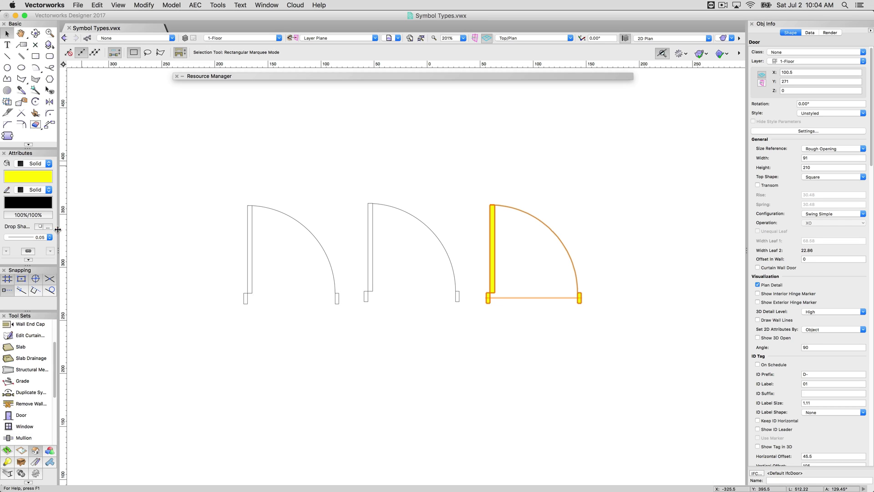
{"action": "left_click", "coordinate": [619, 282]}
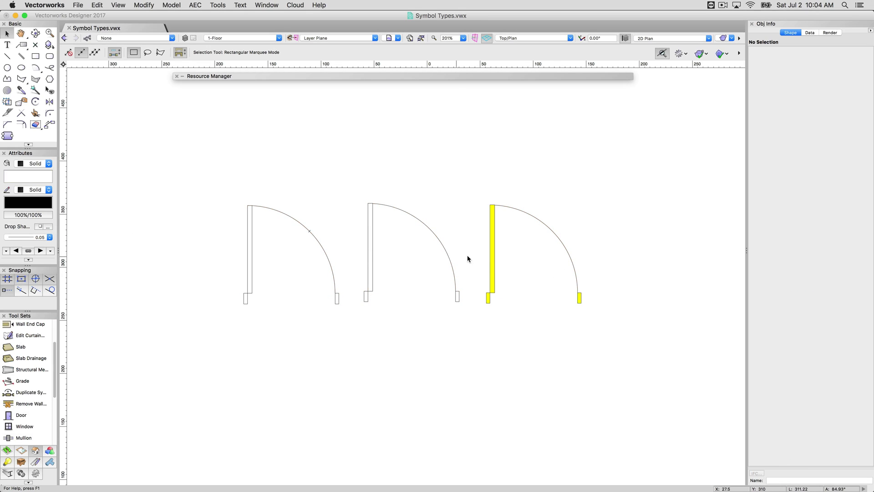
Step: Delete the left door and the yellow-jambed door, then select the remaining plain door
{"action": "left_click", "coordinate": [494, 282]}
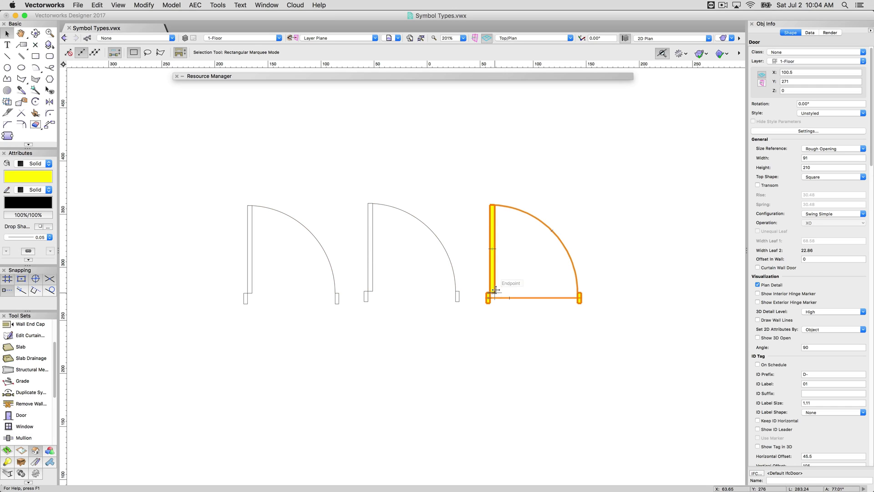
{"action": "left_click", "coordinate": [457, 293]}
{"action": "left_click", "coordinate": [336, 293]}
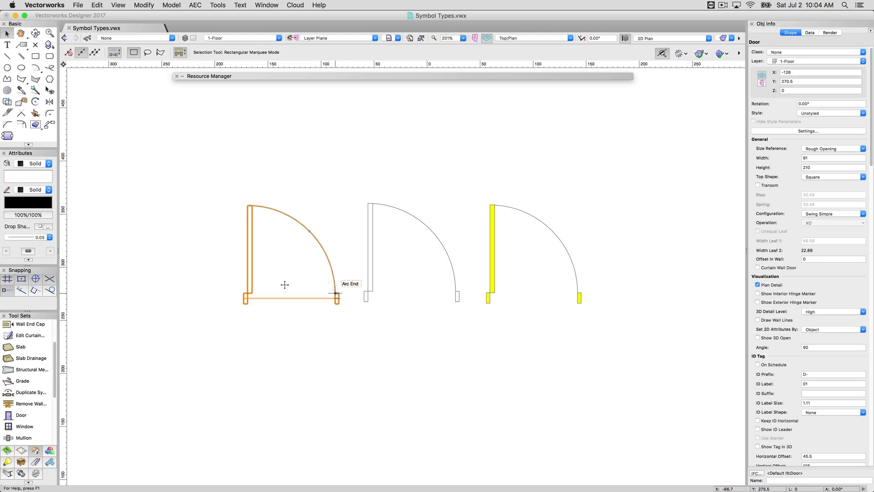
{"action": "left_click", "coordinate": [244, 318]}
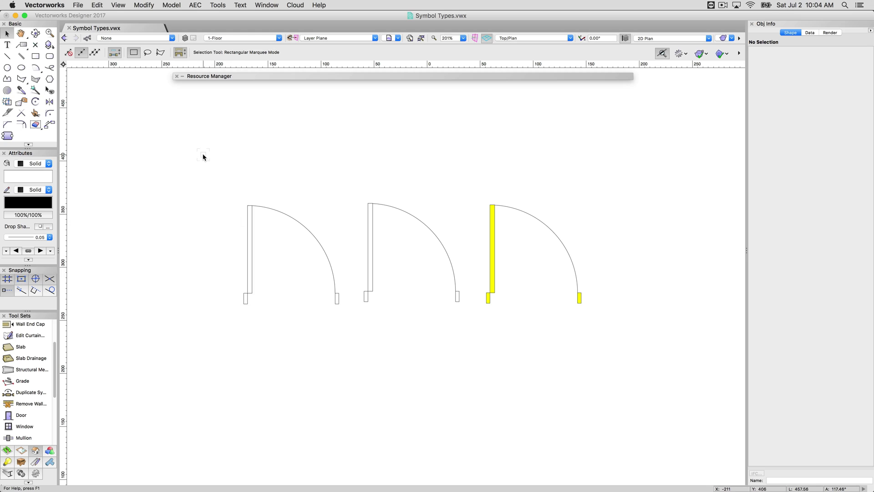
{"action": "left_click_drag", "start_coordinate": [203, 156], "coordinate": [348, 318]}
{"action": "key", "text": "Delete"}
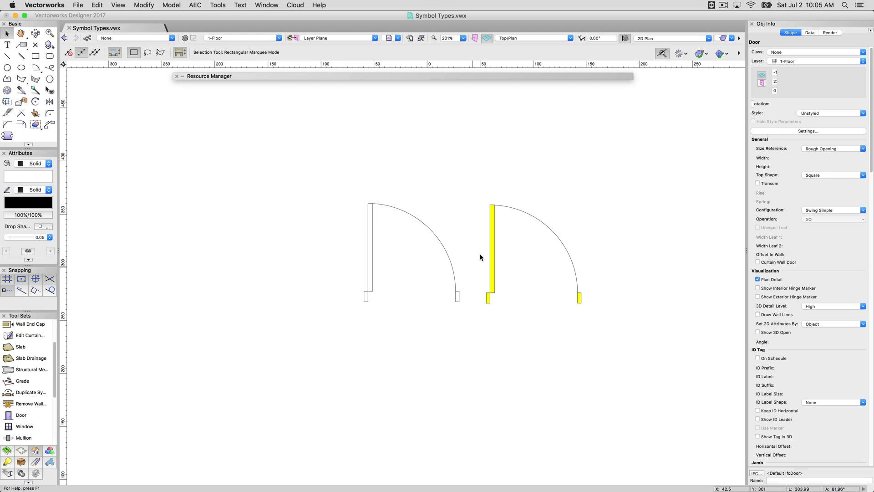
{"action": "key", "text": "Delete"}
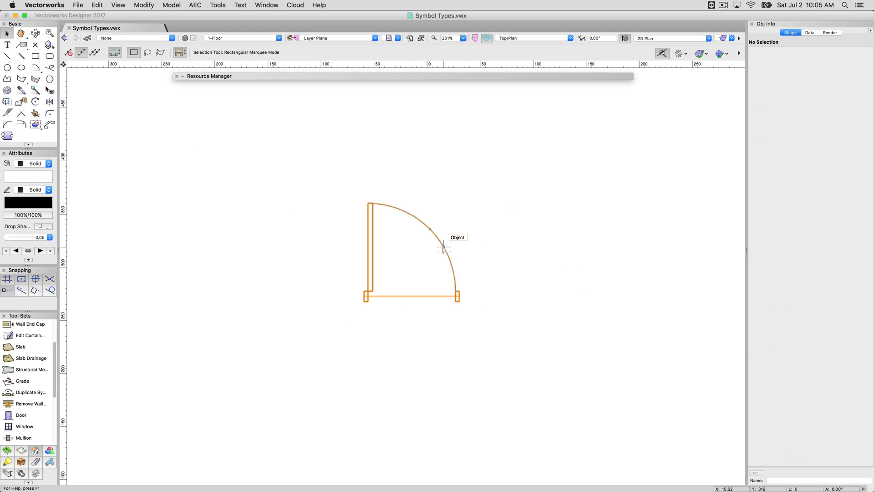
{"action": "left_click", "coordinate": [442, 247]}
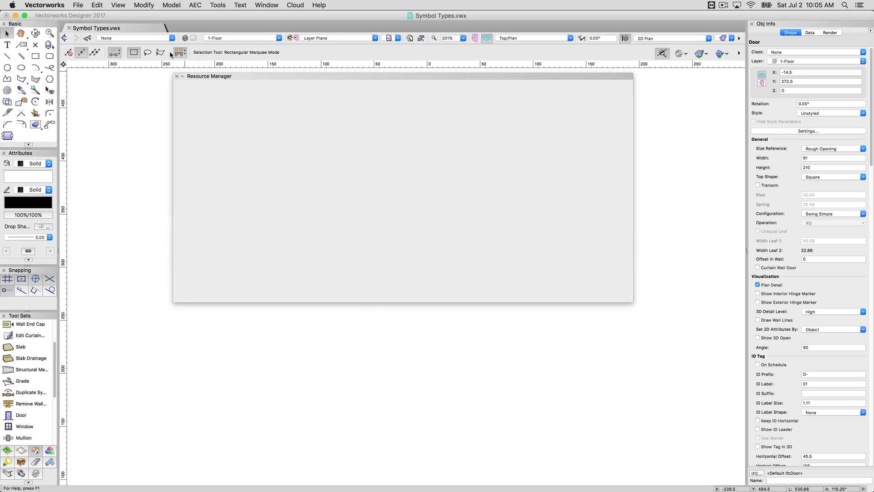
{"action": "left_click", "coordinate": [143, 5]}
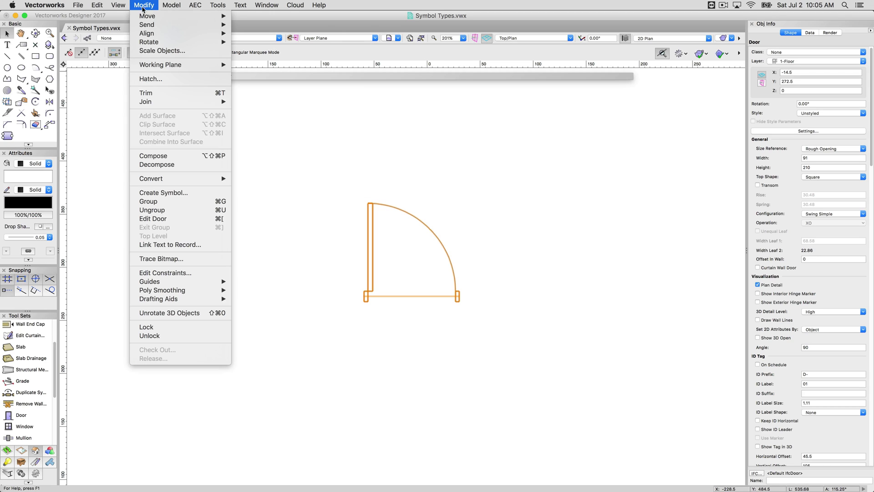
{"action": "left_click", "coordinate": [176, 192]}
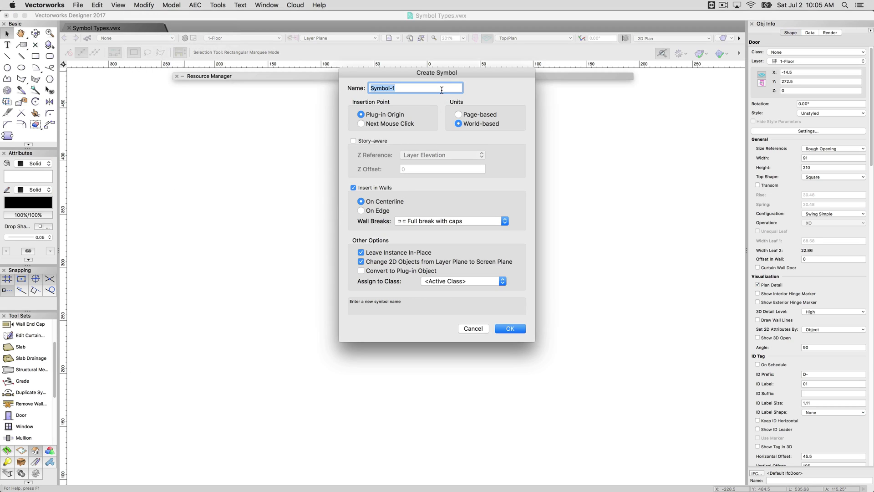
{"action": "type", "text": "Door 1"}
{"action": "left_click", "coordinate": [505, 328]}
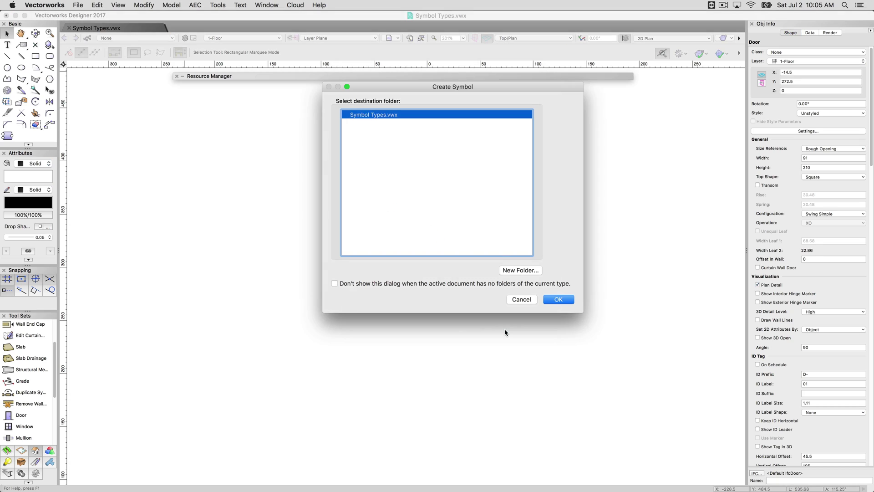
{"action": "left_click", "coordinate": [556, 299]}
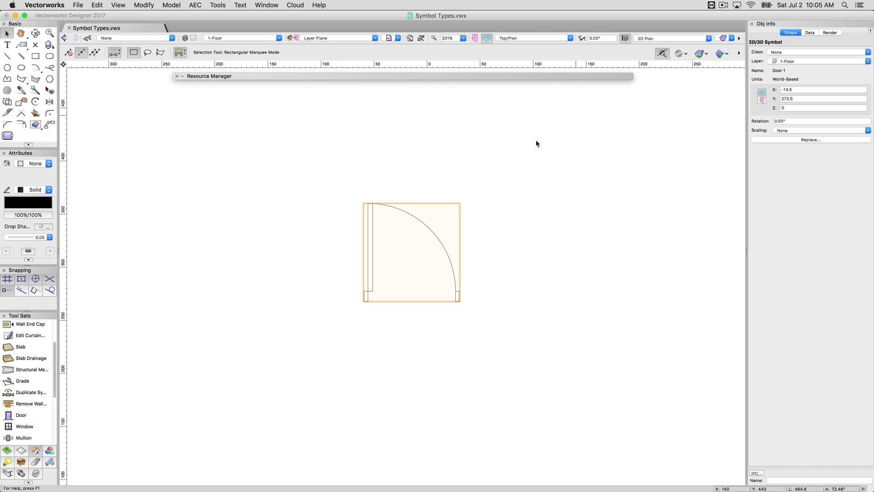
Step: Copy the door symbol left and right, then fill its 2D leaf and jambs blue
{"action": "left_click_drag", "start_coordinate": [371, 216], "coordinate": [259, 220], "text": "alt"}
{"action": "left_click_drag", "start_coordinate": [367, 224], "coordinate": [546, 229]}
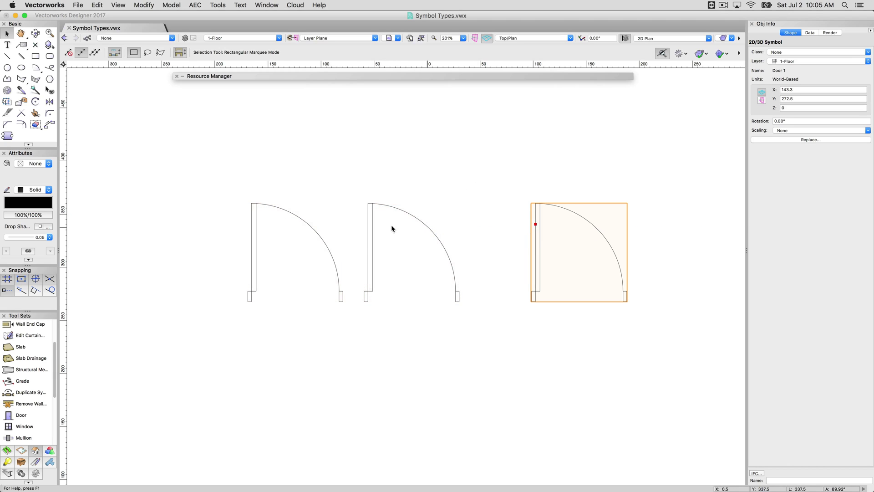
{"action": "double_click", "coordinate": [391, 227]}
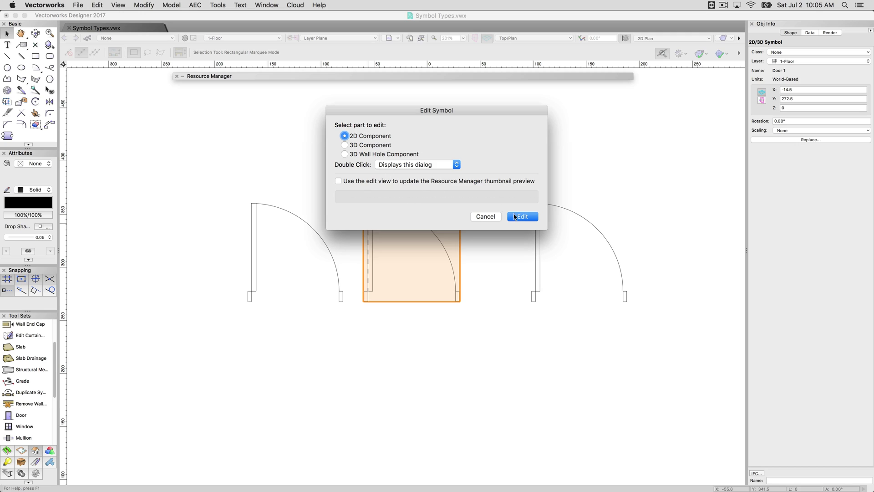
{"action": "left_click", "coordinate": [515, 217]}
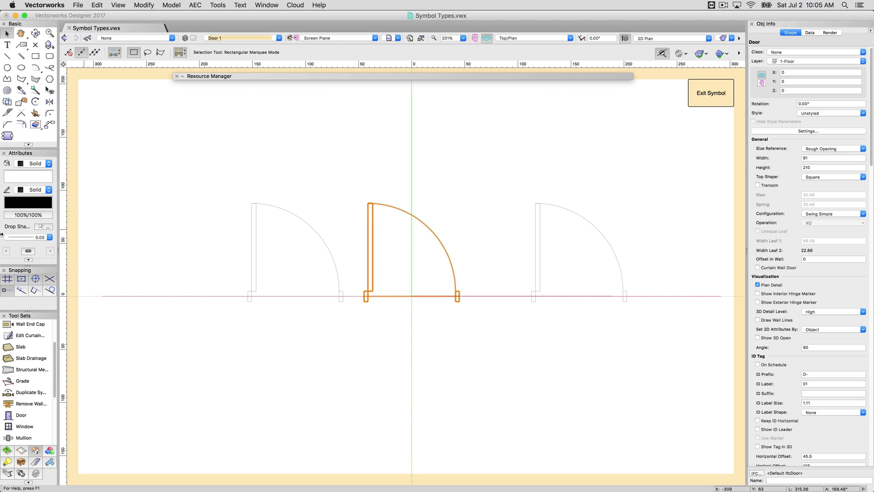
{"action": "left_click", "coordinate": [48, 230]}
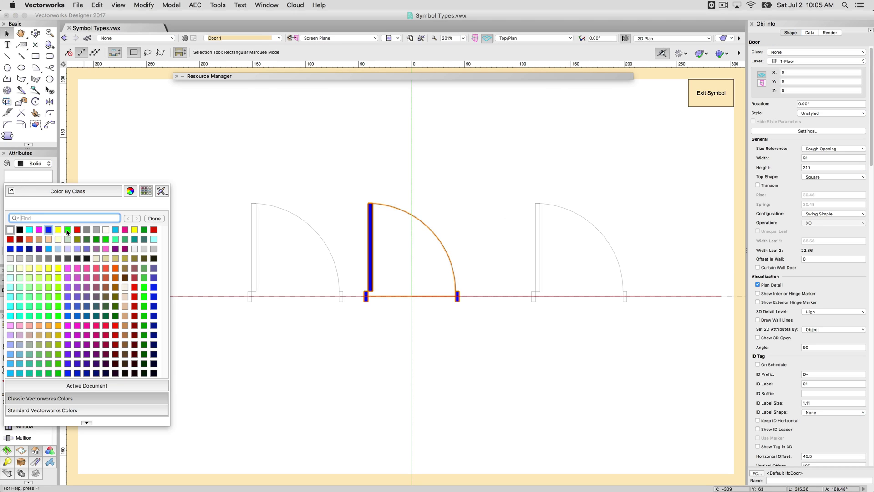
{"action": "left_click", "coordinate": [705, 94]}
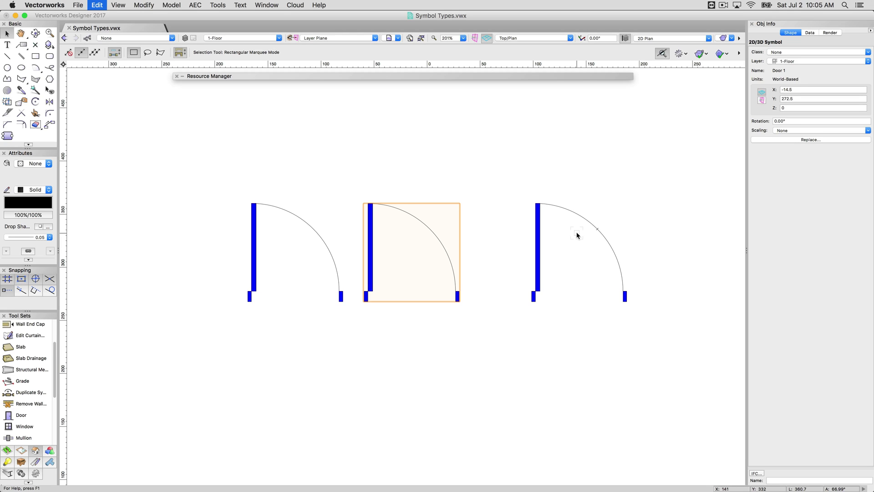
Step: Undo the blue fill and delete all three doors
{"action": "key", "text": "super+bracketleft"}
{"action": "key", "text": "super+bracketright"}
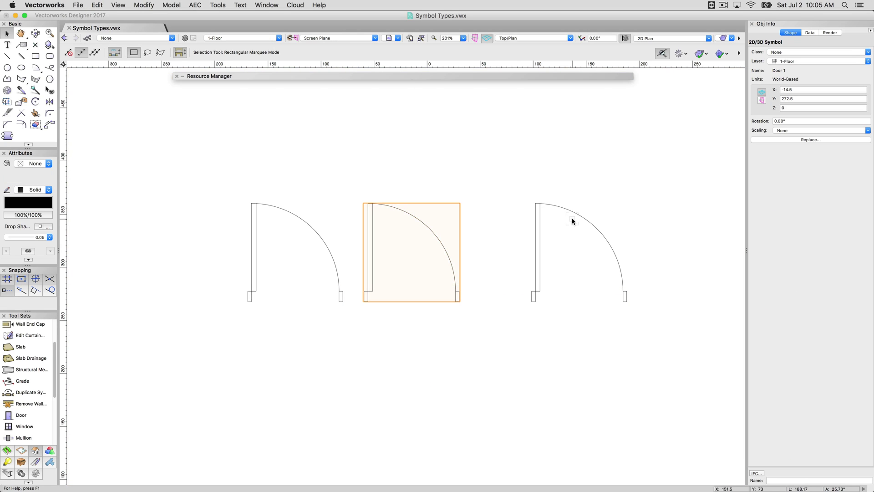
{"action": "left_click", "coordinate": [299, 151]}
{"action": "left_click_drag", "start_coordinate": [149, 149], "coordinate": [675, 345]}
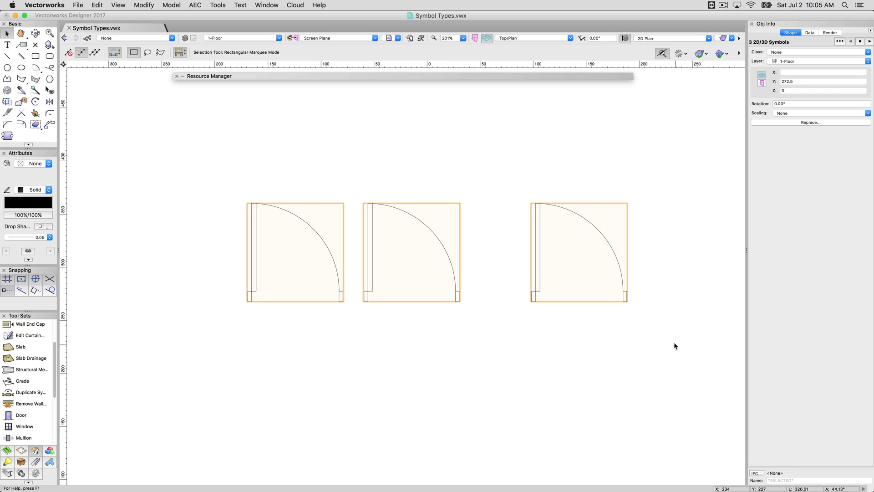
{"action": "key", "text": "Delete"}
Step: Enable Convert to Plug-in Object in the Door 1 symbol options
{"action": "left_click", "coordinate": [422, 76]}
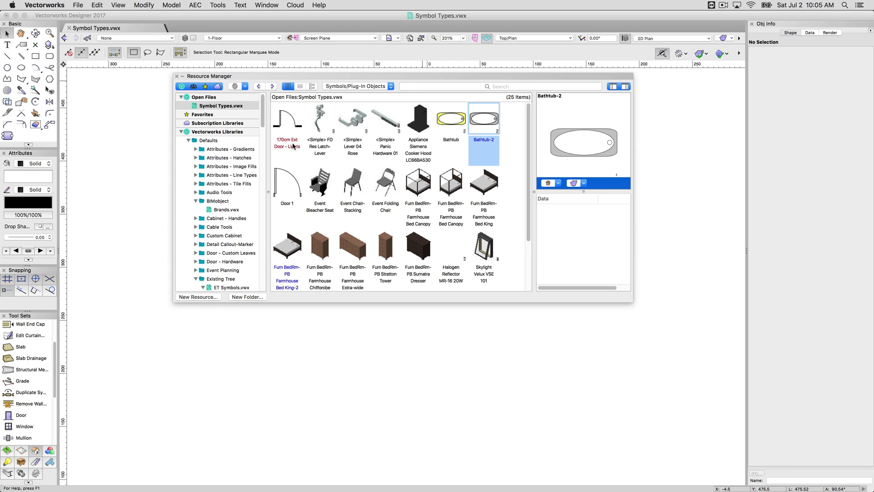
{"action": "right_click", "coordinate": [276, 172]}
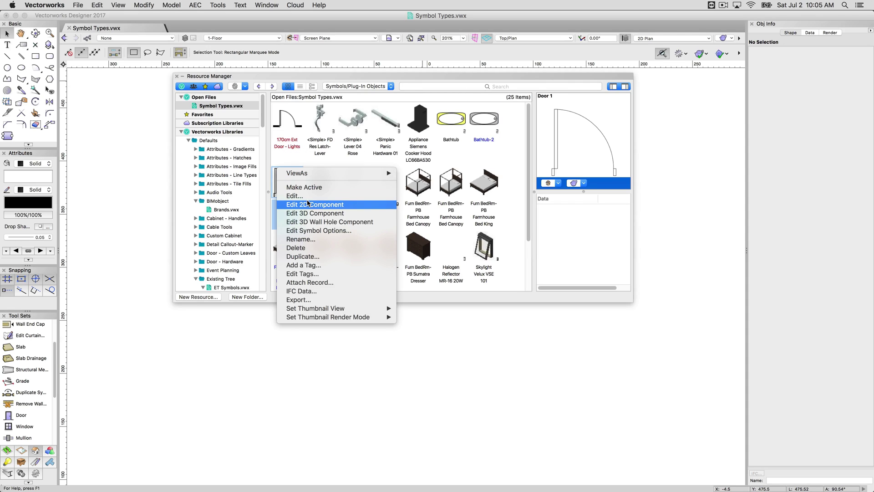
{"action": "left_click", "coordinate": [316, 231]}
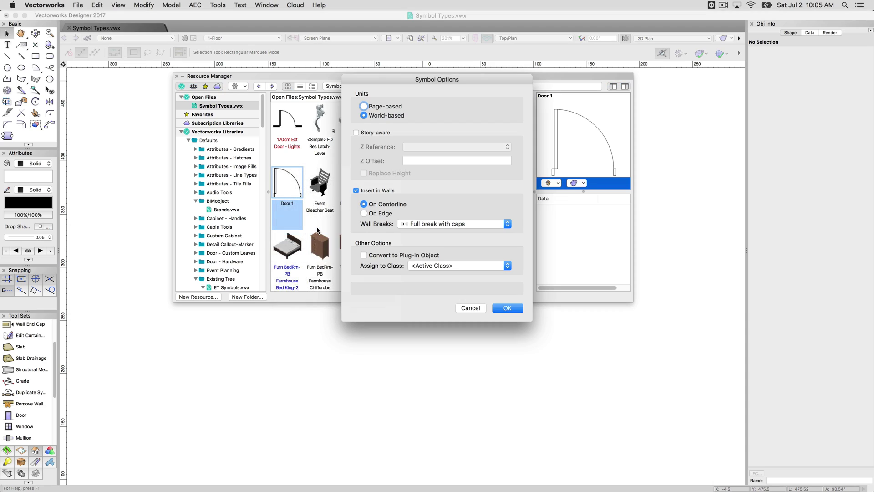
{"action": "left_click", "coordinate": [399, 256]}
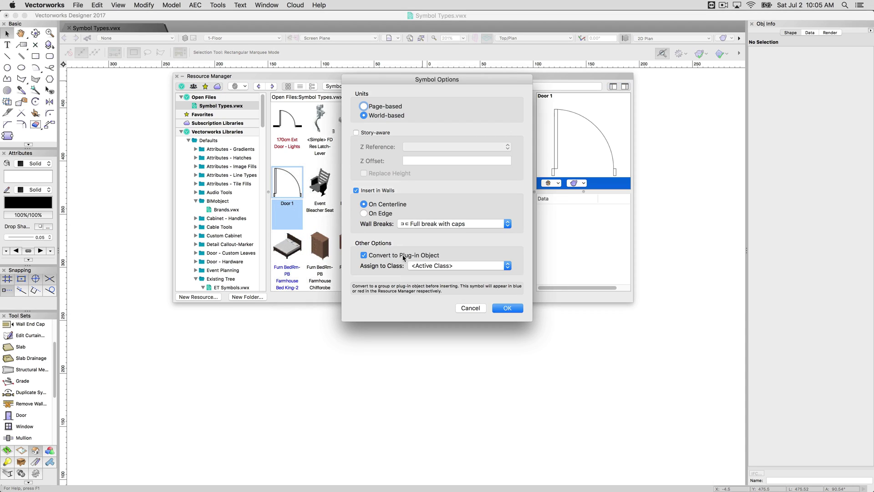
{"action": "left_click", "coordinate": [507, 308]}
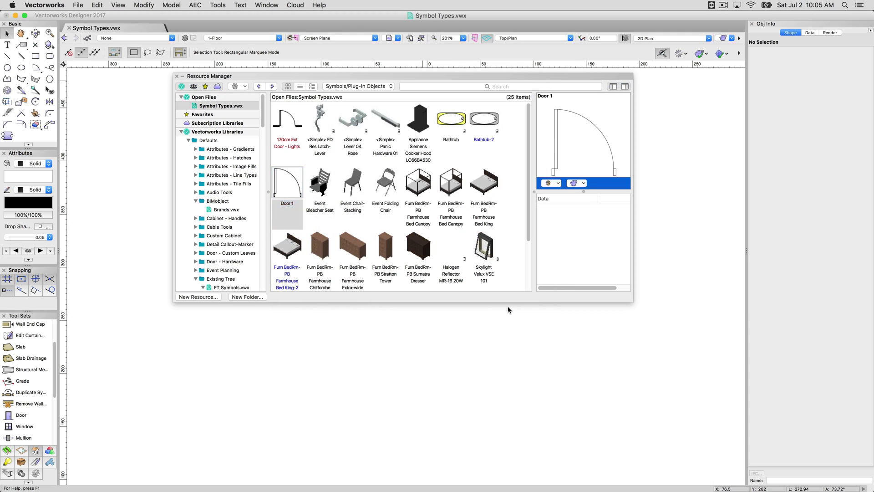
Step: Insert four Door 1 doors in a row across the lower middle of the plan
{"action": "double_click", "coordinate": [280, 186]}
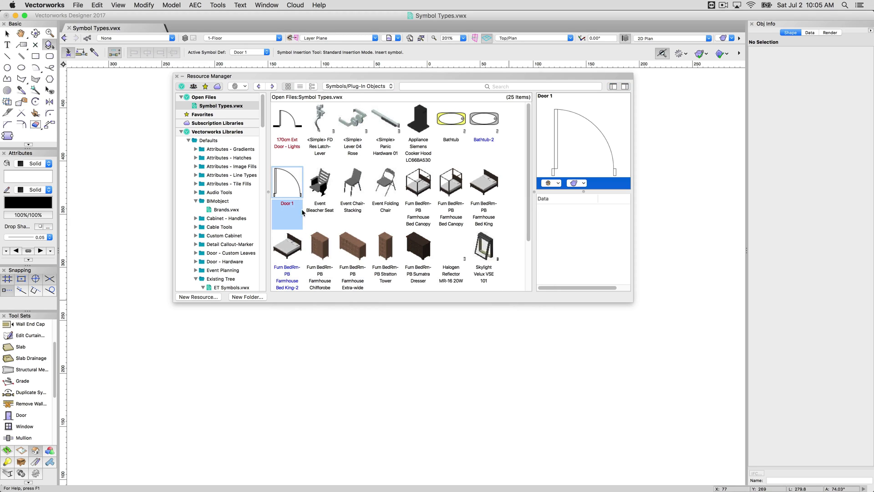
{"action": "left_click", "coordinate": [231, 336]}
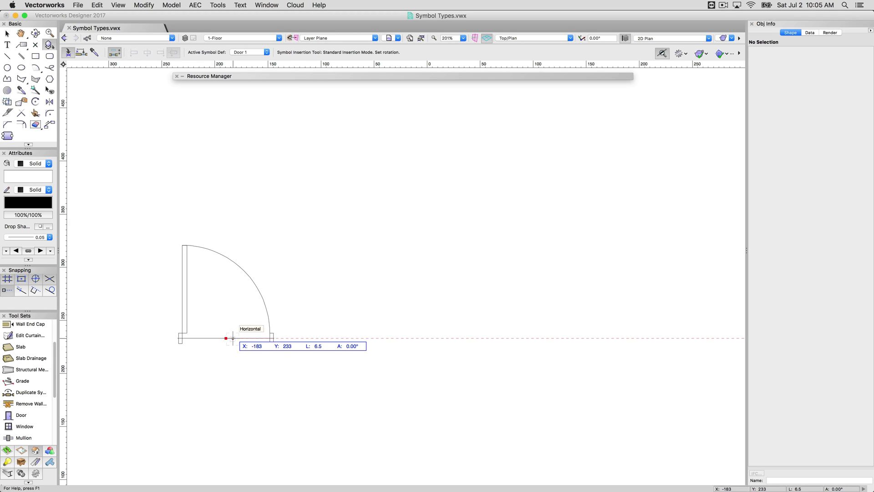
{"action": "left_click", "coordinate": [347, 336]}
{"action": "left_click", "coordinate": [363, 337]}
{"action": "left_click", "coordinate": [412, 337]}
{"action": "left_click", "coordinate": [513, 340]}
{"action": "left_click", "coordinate": [586, 341]}
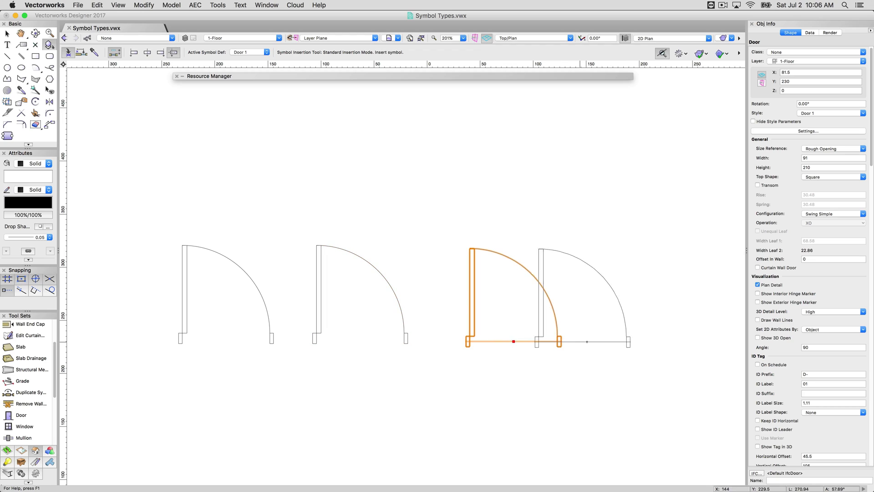
{"action": "left_click", "coordinate": [623, 342]}
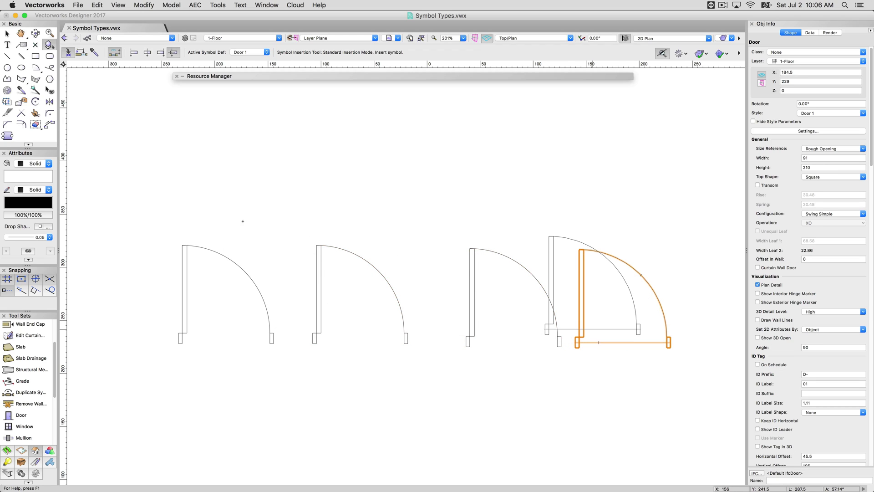
{"action": "left_click", "coordinate": [7, 33]}
Step: Set the Door 1 symbol's 2D leaf and jamb fill to orange-red
{"action": "mouse_move", "coordinate": [202, 76]}
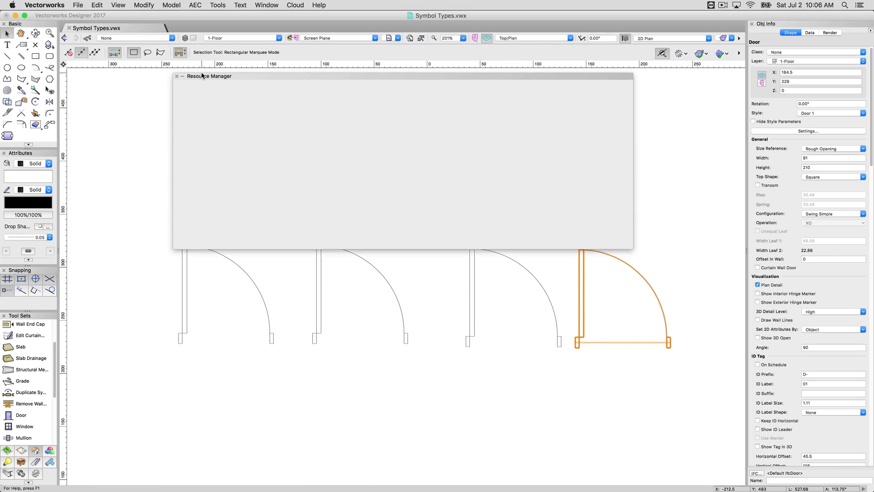
{"action": "right_click", "coordinate": [285, 183]}
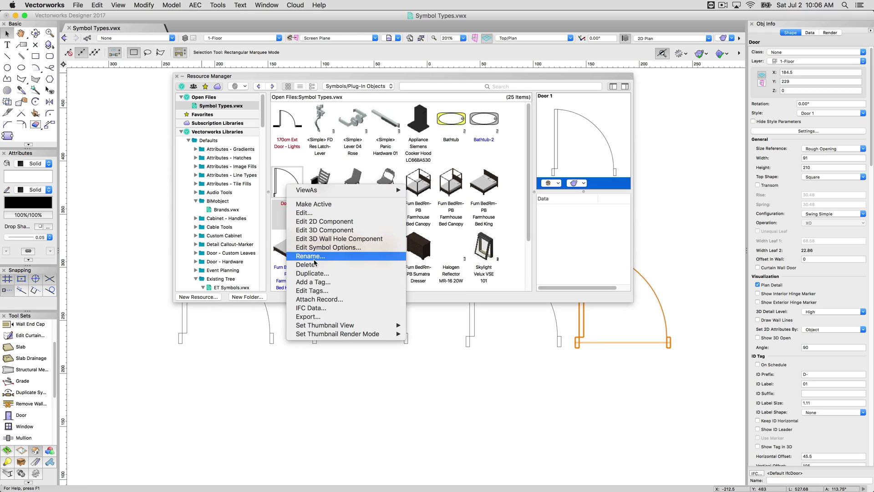
{"action": "left_click", "coordinate": [303, 212]}
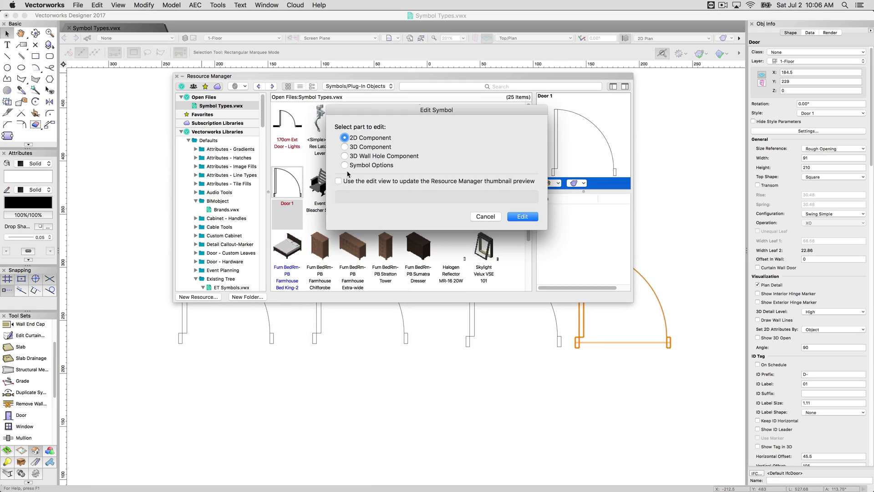
{"action": "key", "text": "Return"}
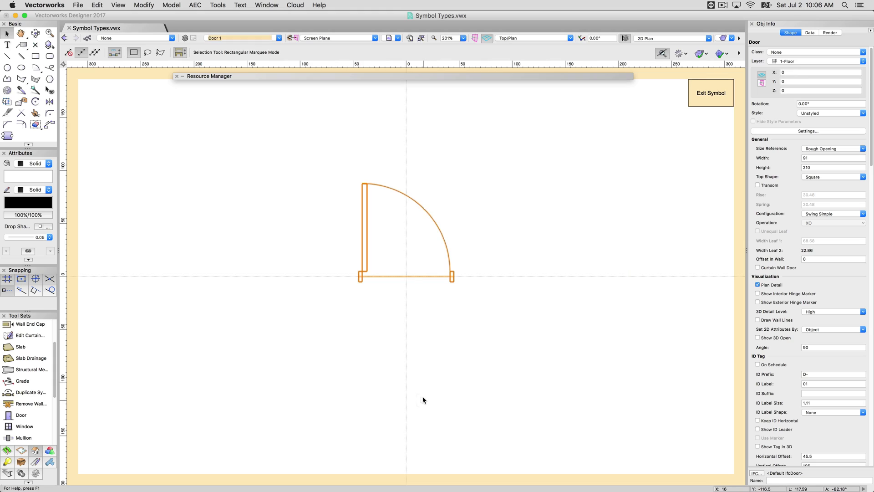
{"action": "left_click", "coordinate": [30, 175]}
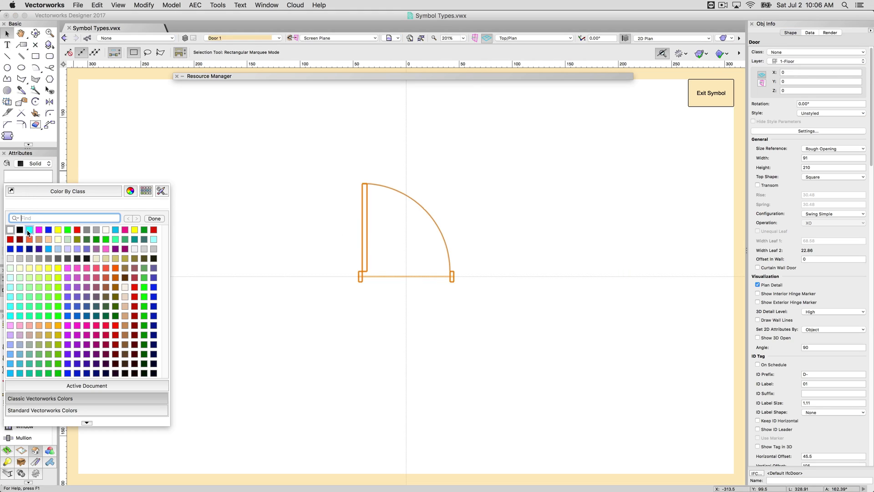
{"action": "left_click", "coordinate": [29, 239]}
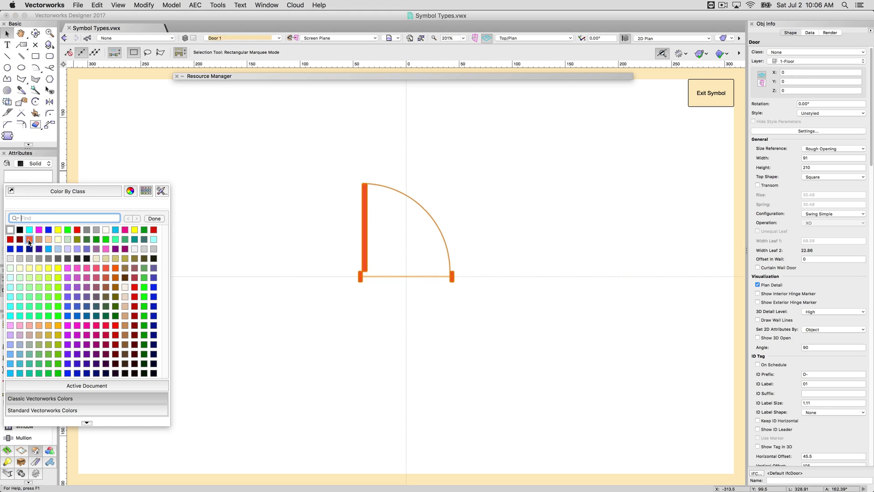
{"action": "left_click", "coordinate": [724, 91]}
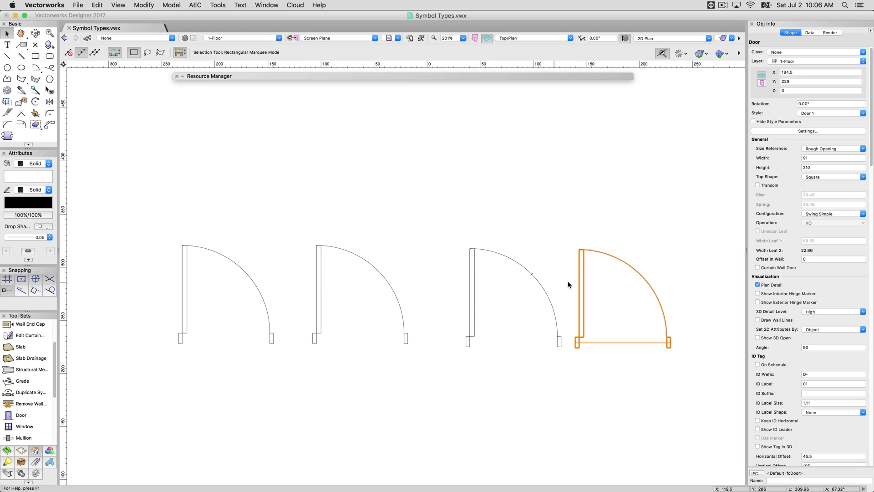
Step: Place four red-jamb Door 1 doors in a row above the plain doors, then select the first
{"action": "left_click", "coordinate": [287, 77]}
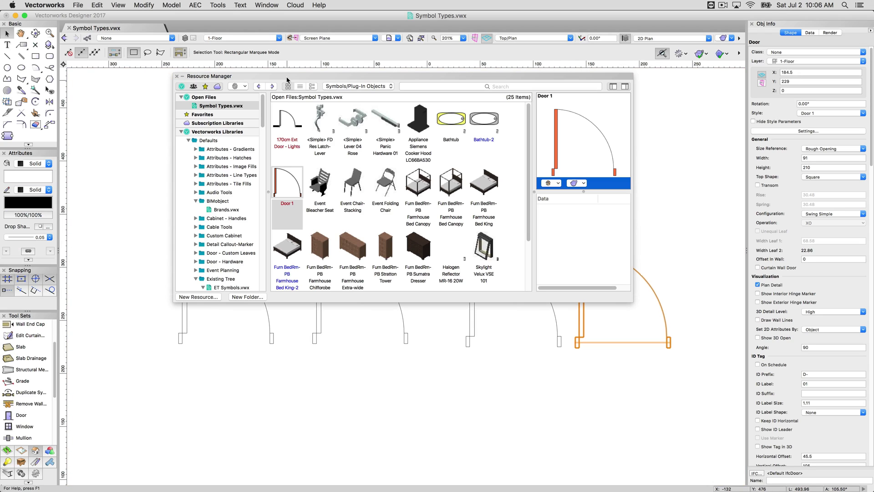
{"action": "double_click", "coordinate": [280, 170]}
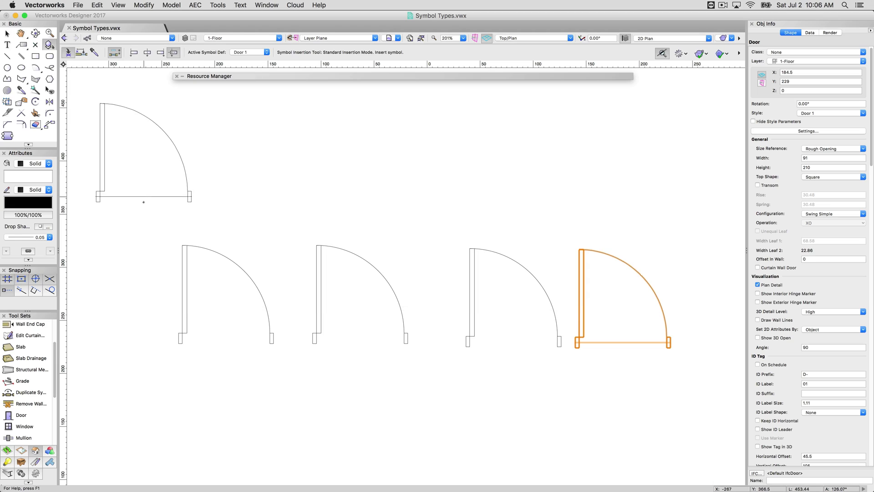
{"action": "left_click", "coordinate": [220, 209]}
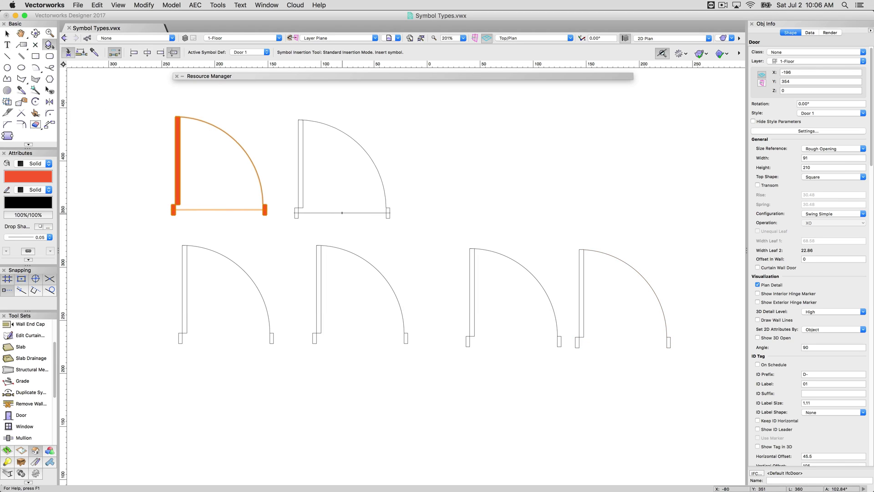
{"action": "left_click", "coordinate": [342, 213]}
{"action": "left_click", "coordinate": [487, 210]}
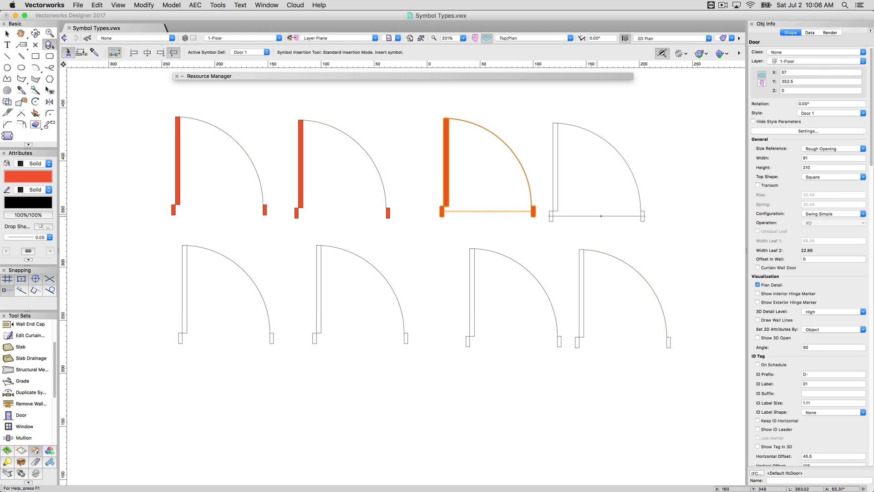
{"action": "left_click", "coordinate": [601, 216]}
{"action": "left_click", "coordinate": [10, 37]}
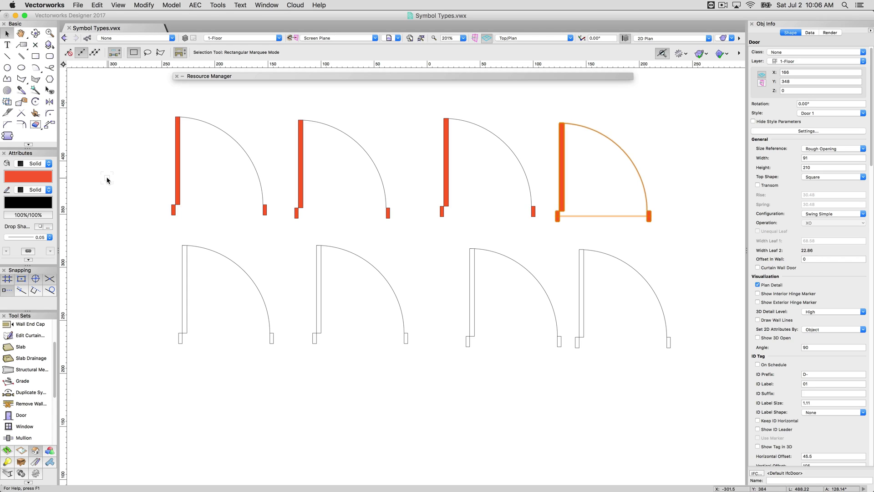
{"action": "left_click", "coordinate": [222, 77]}
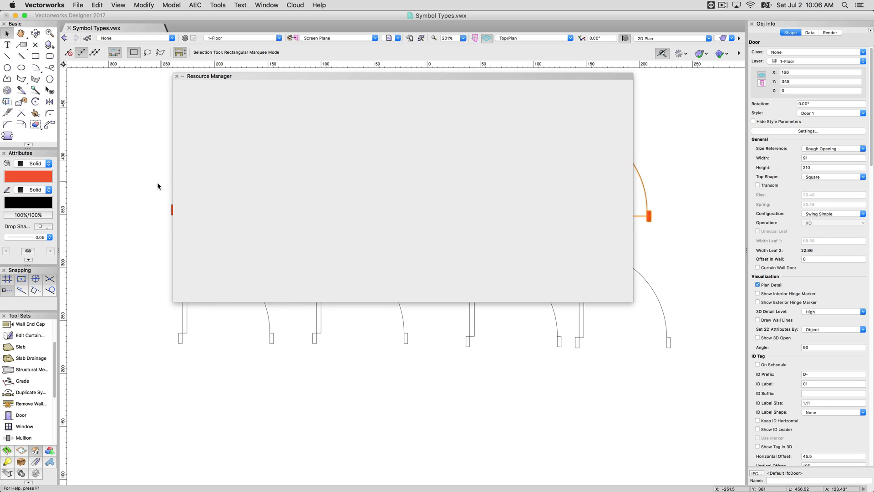
{"action": "left_click", "coordinate": [189, 186]}
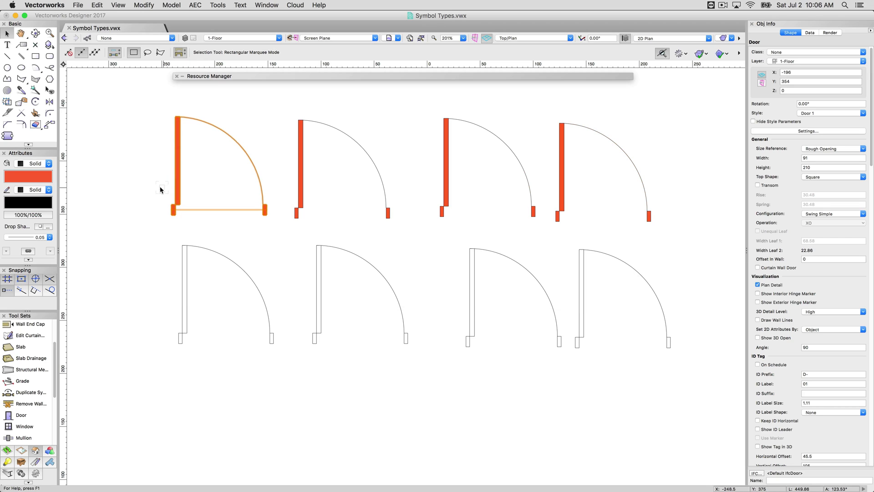